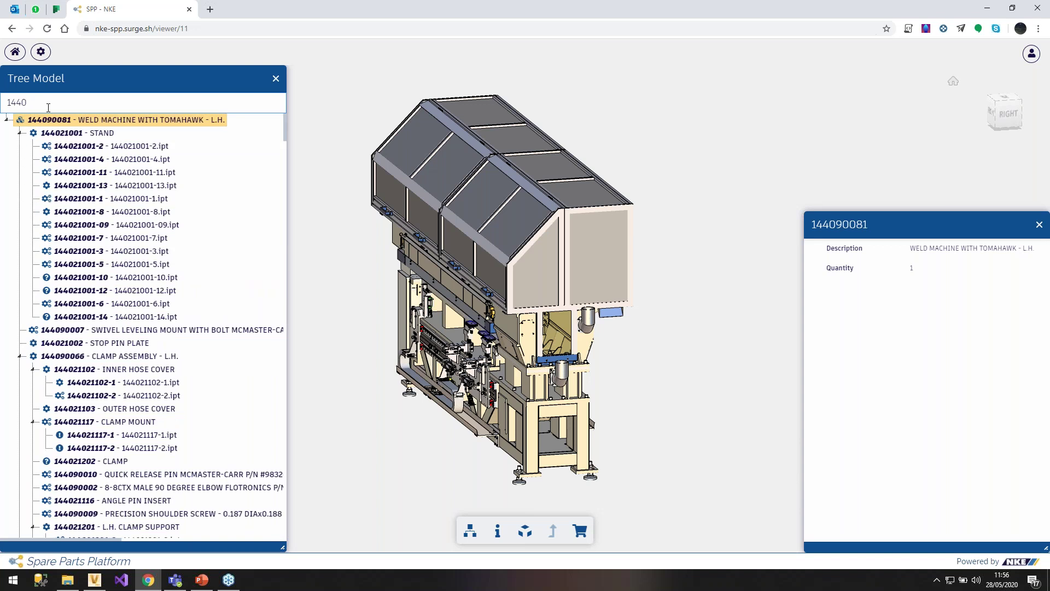
# - Filter the model tree for 144090017 and isolate cylinder body 144090019 in the 3D view
pyautogui.write('9001')
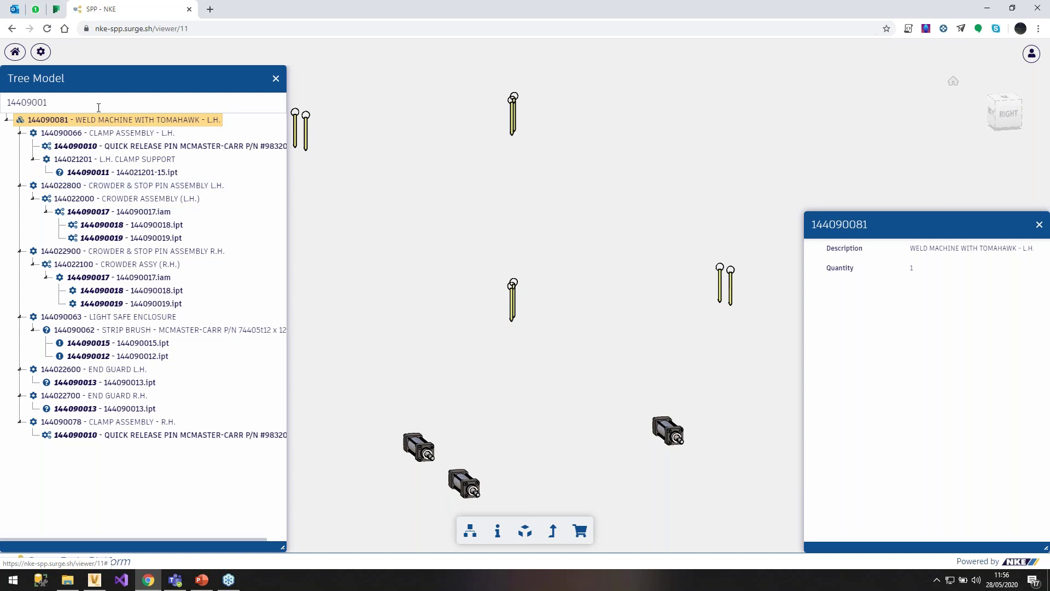
pyautogui.write('7')
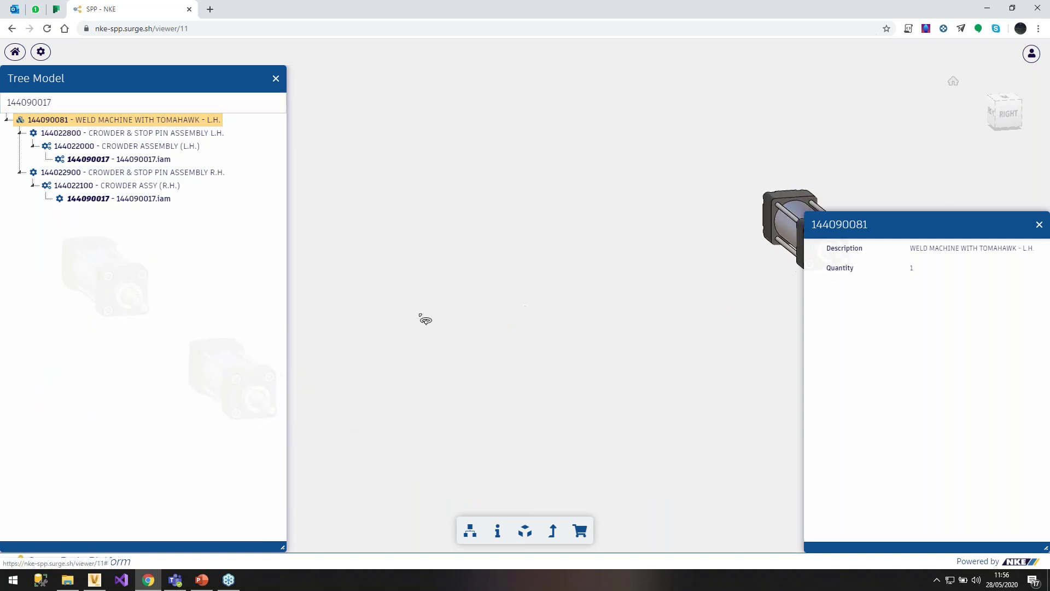
pyautogui.click(520, 370)
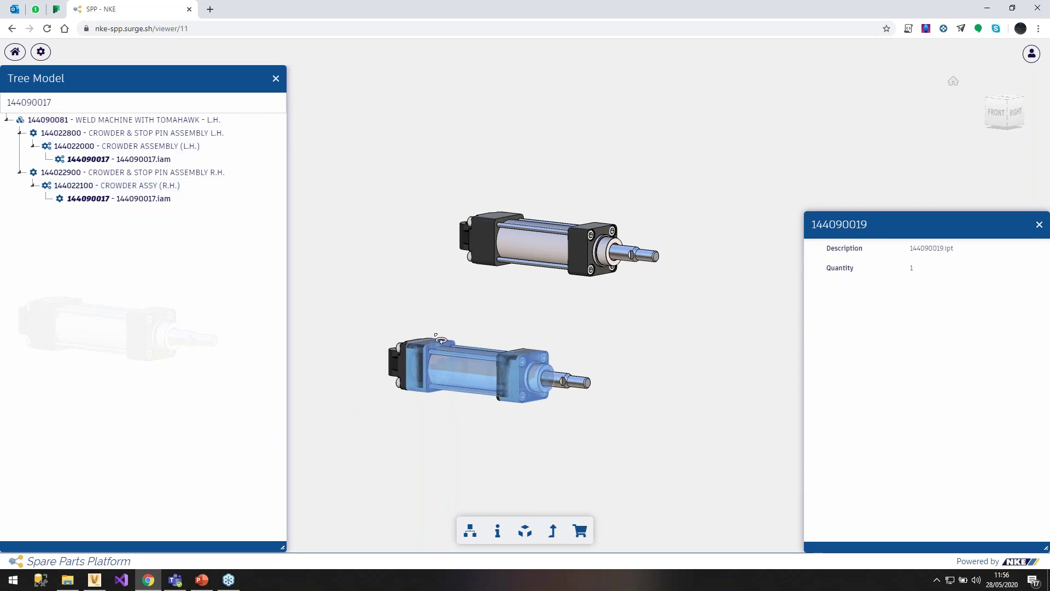
pyautogui.rightClick(498, 387)
pyautogui.click(511, 392)
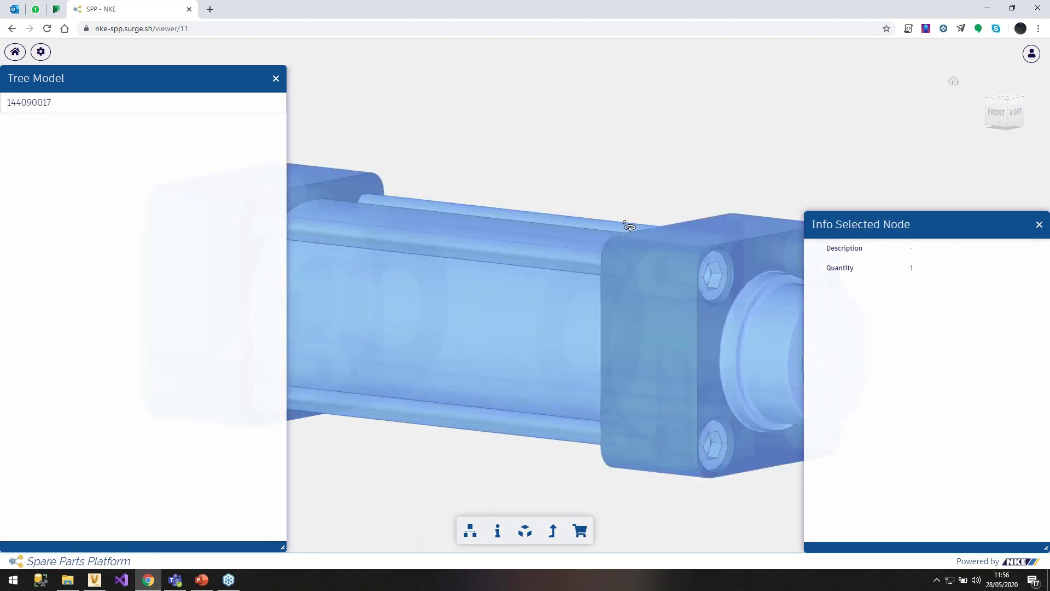
pyautogui.moveTo(533, 350); pyautogui.dragTo(663, 398)
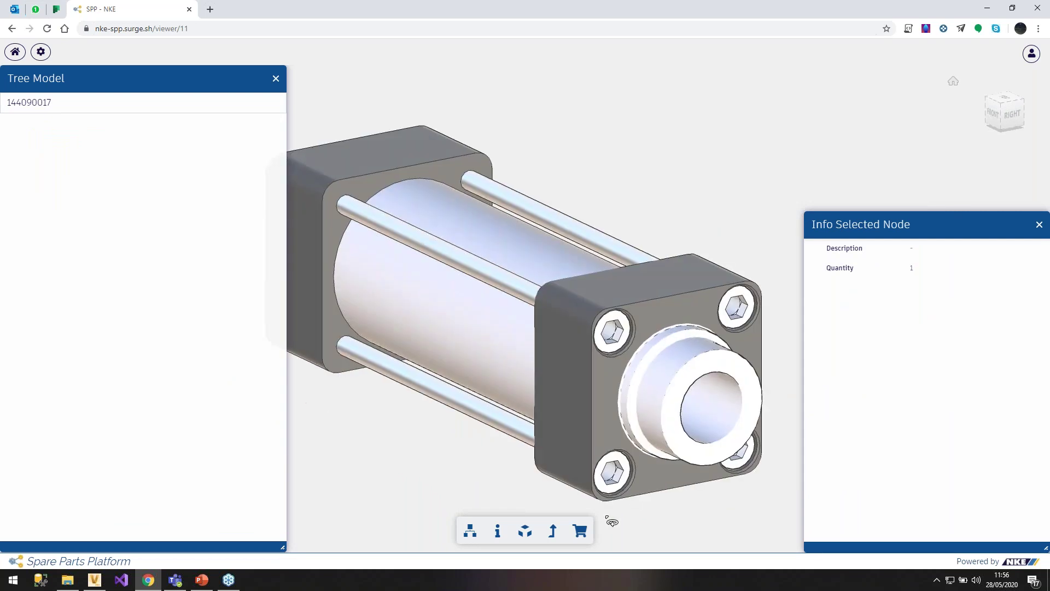
# - Go back up to the parent Crowder Assembly (L.H.) and add cylinder body 144090019 to the cart
pyautogui.click(552, 529)
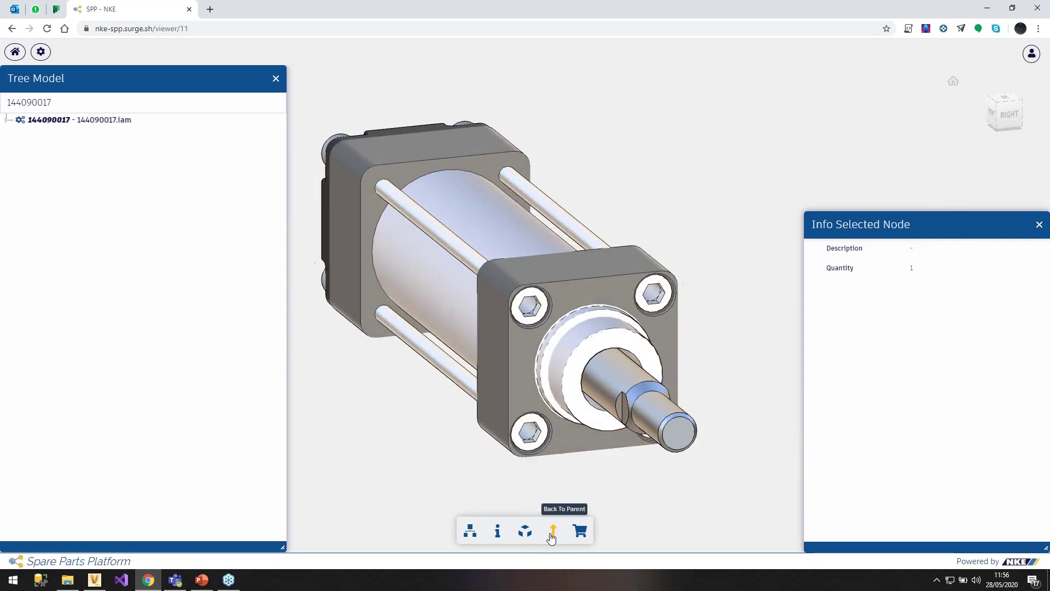
pyautogui.click(551, 538)
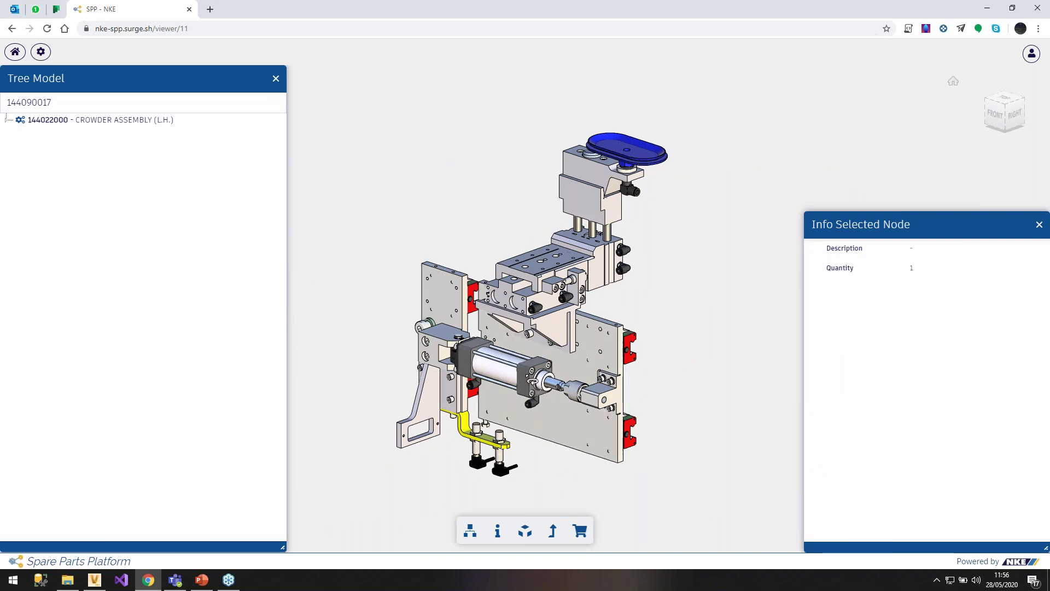
pyautogui.click(531, 381)
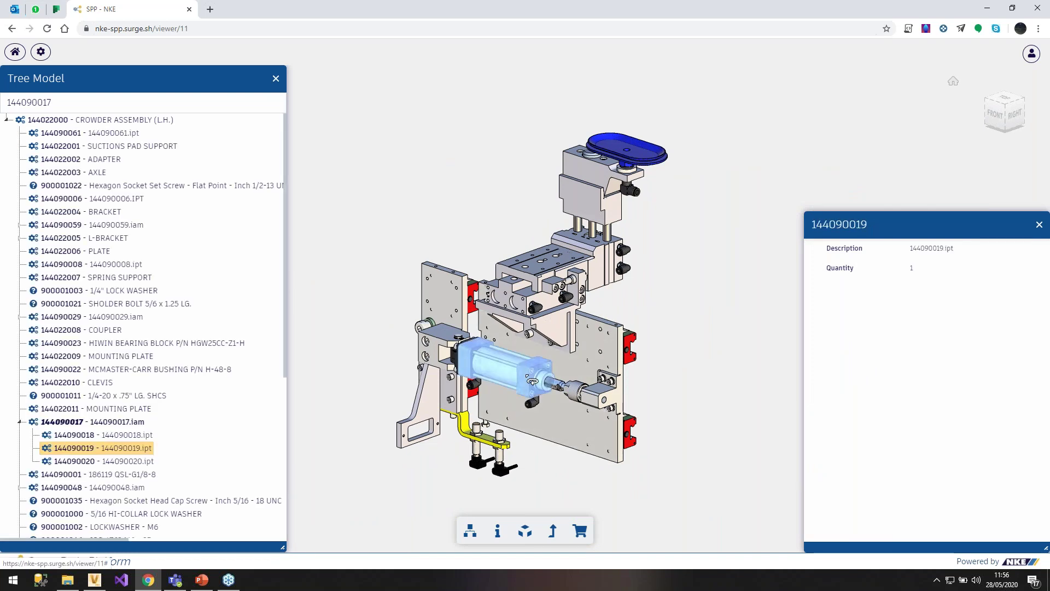
pyautogui.moveTo(531, 381); pyautogui.dragTo(536, 381)
pyautogui.rightClick(523, 374)
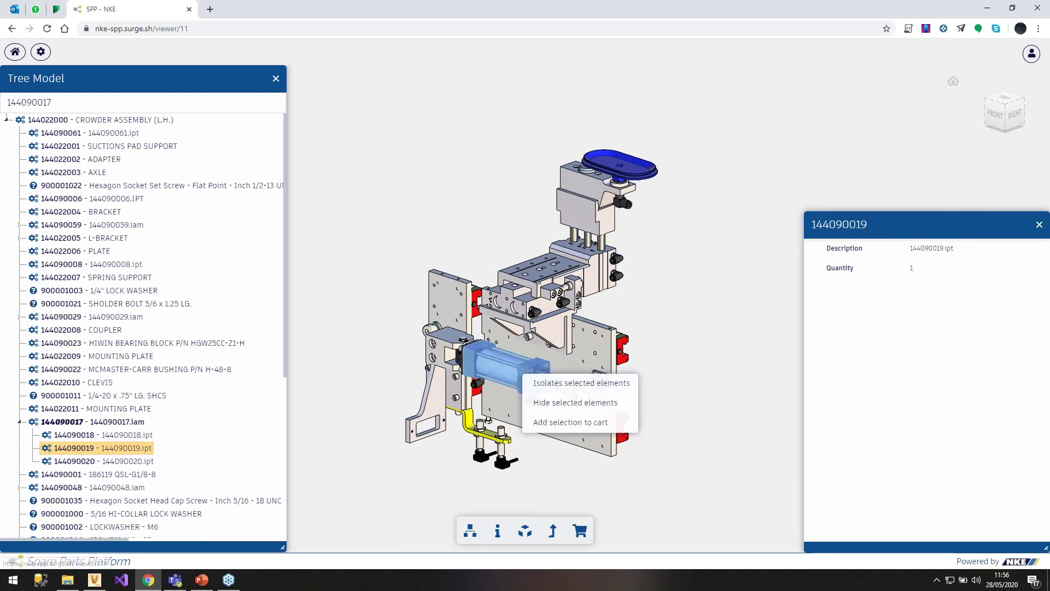
pyautogui.click(556, 429)
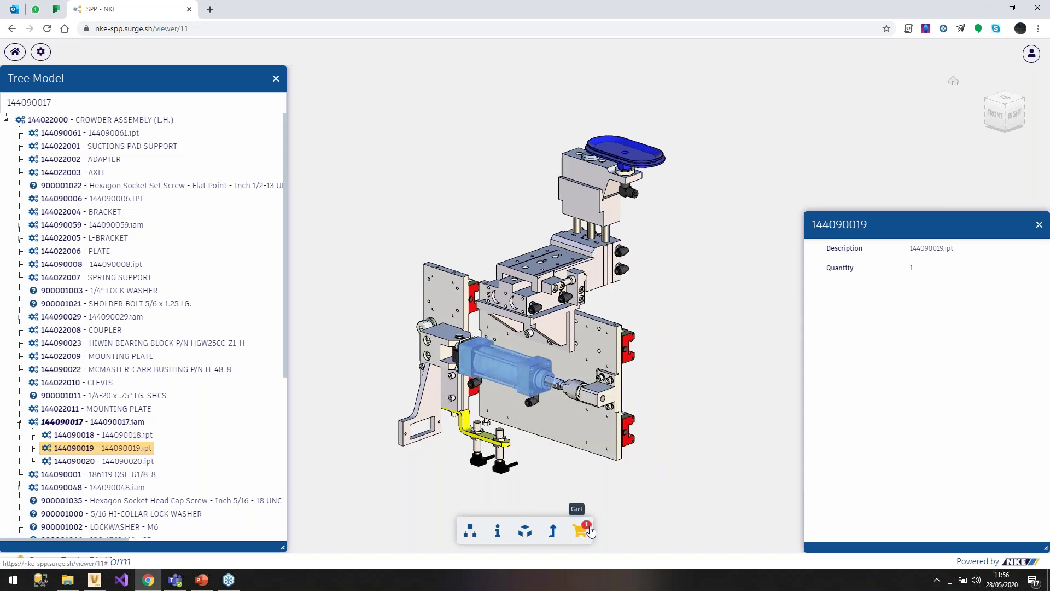
pyautogui.click(727, 496)
pyautogui.moveTo(580, 432); pyautogui.dragTo(555, 411)
pyautogui.scroll(10, 555, 411)
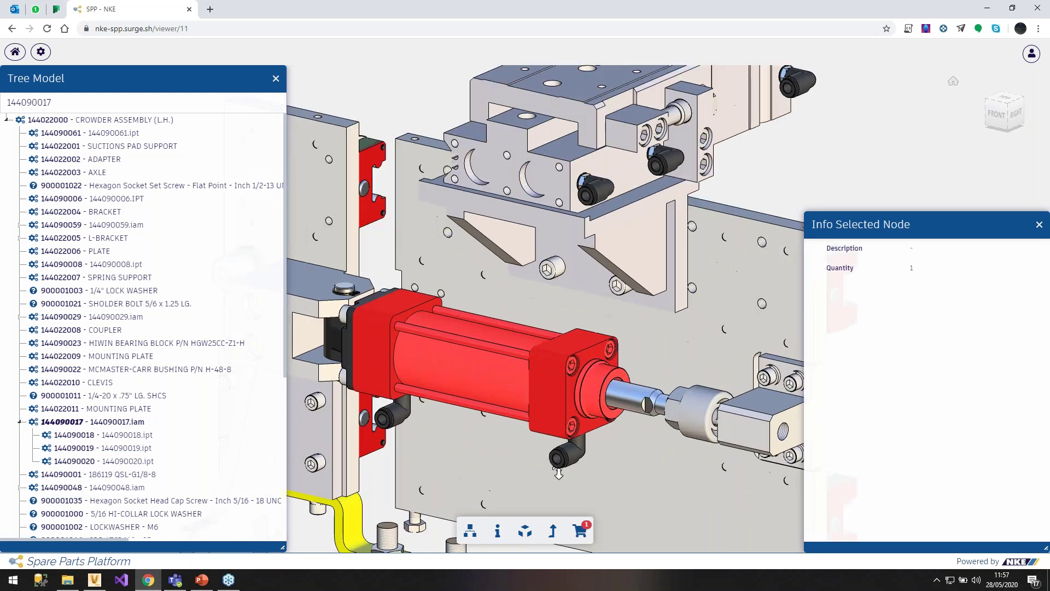
# - Open the cart and send the spare parts order request for article 144090019
pyautogui.click(580, 531)
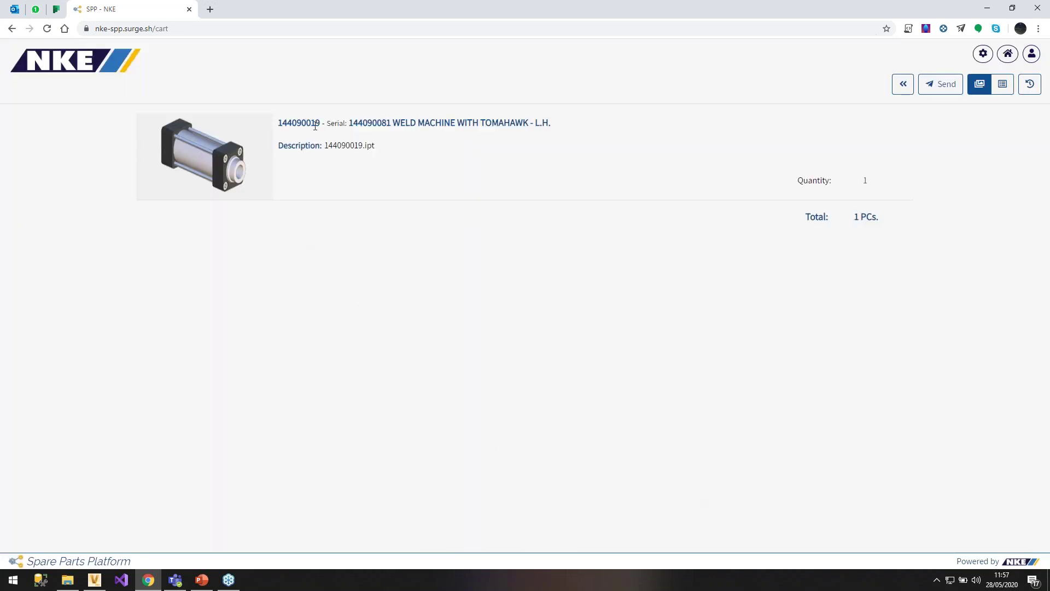
pyautogui.click(908, 84)
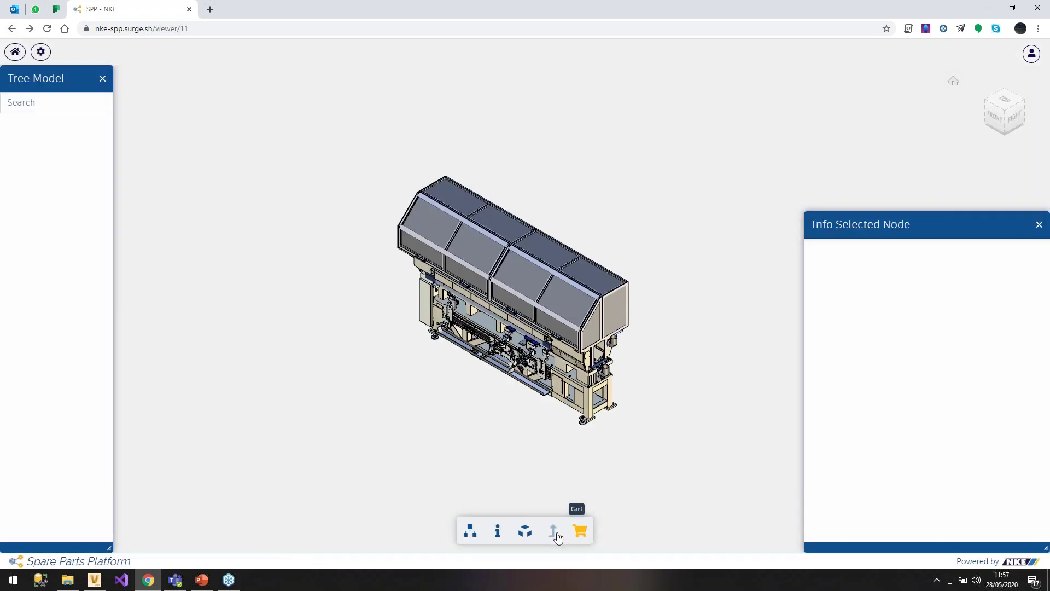
pyautogui.click(581, 530)
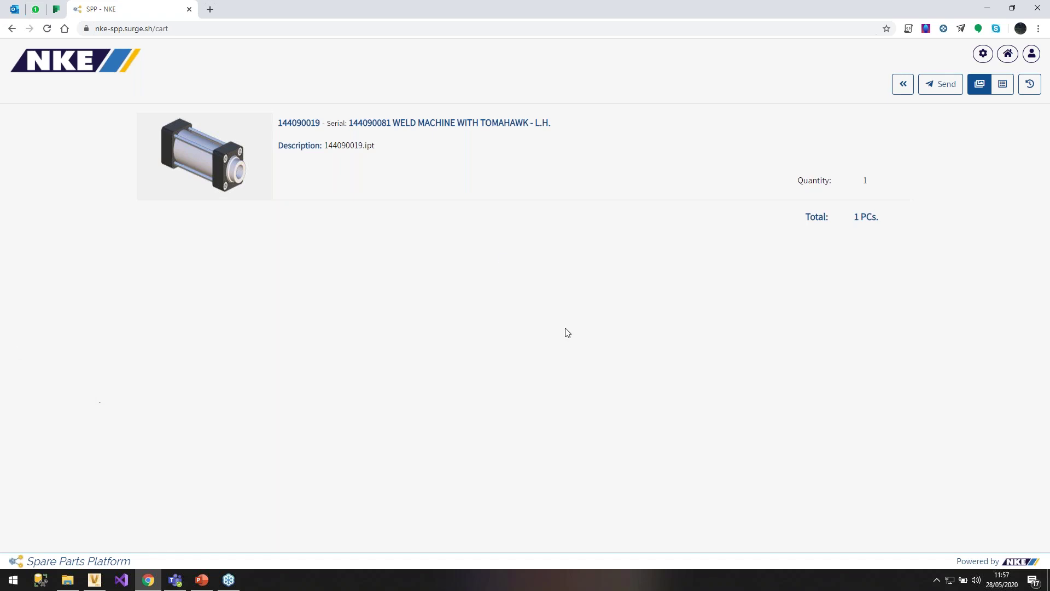
pyautogui.click(952, 83)
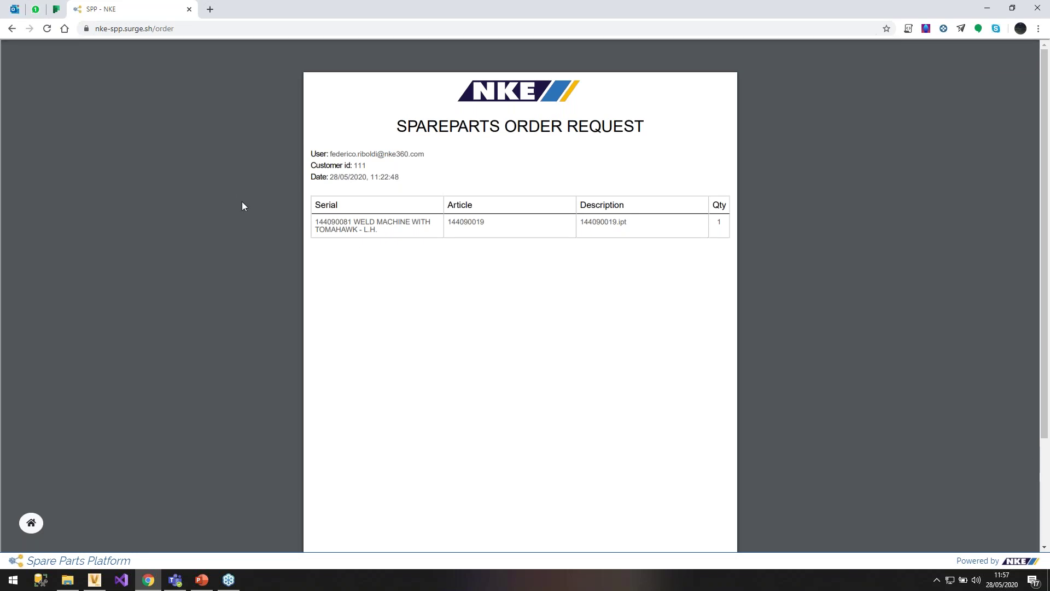
# - Switch to Outlook, view the new Richiesta di Preventivo email from NKE, and return to the order request page
pyautogui.click(14, 9)
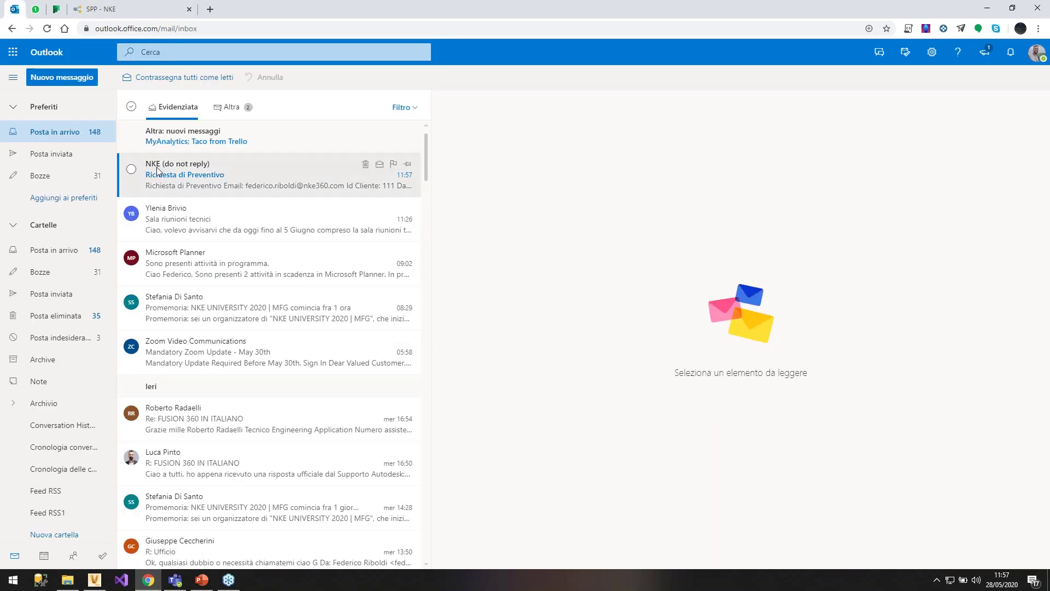
pyautogui.click(156, 166)
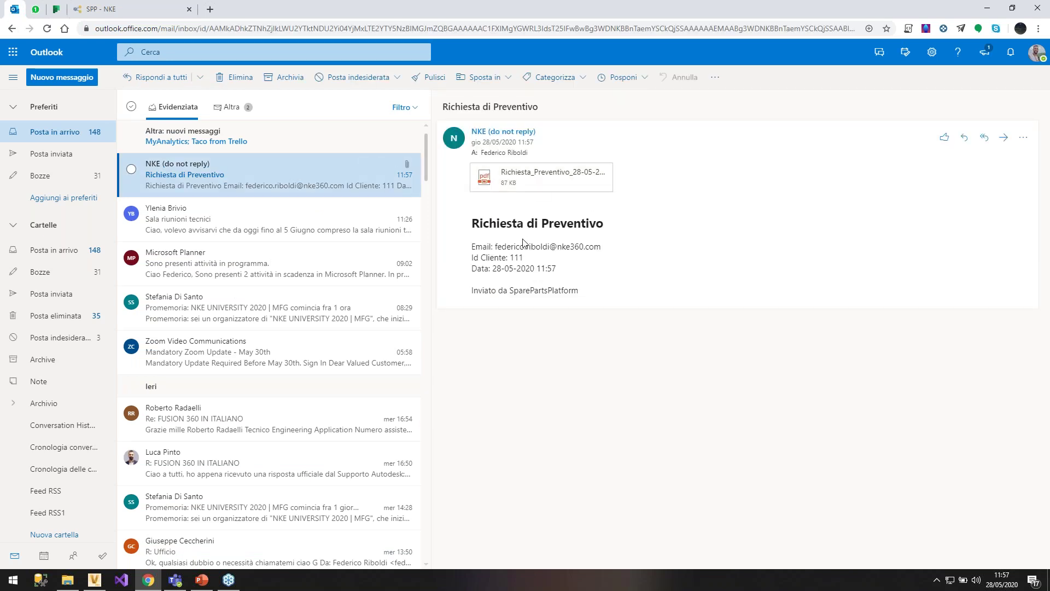
pyautogui.click(111, 11)
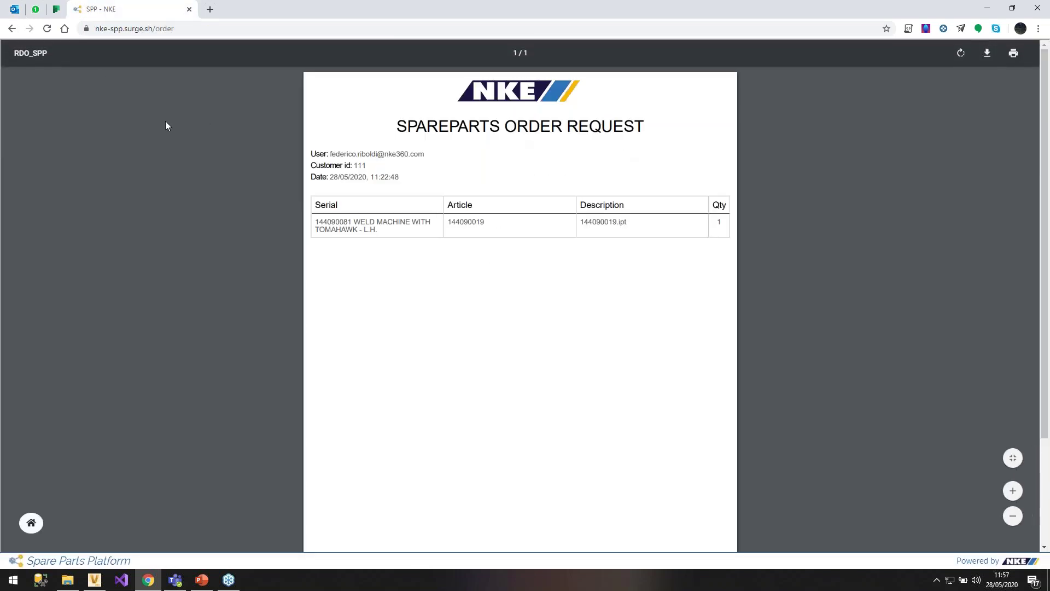
# - Return from the order request to the Spare Parts Platform home page
pyautogui.click(30, 525)
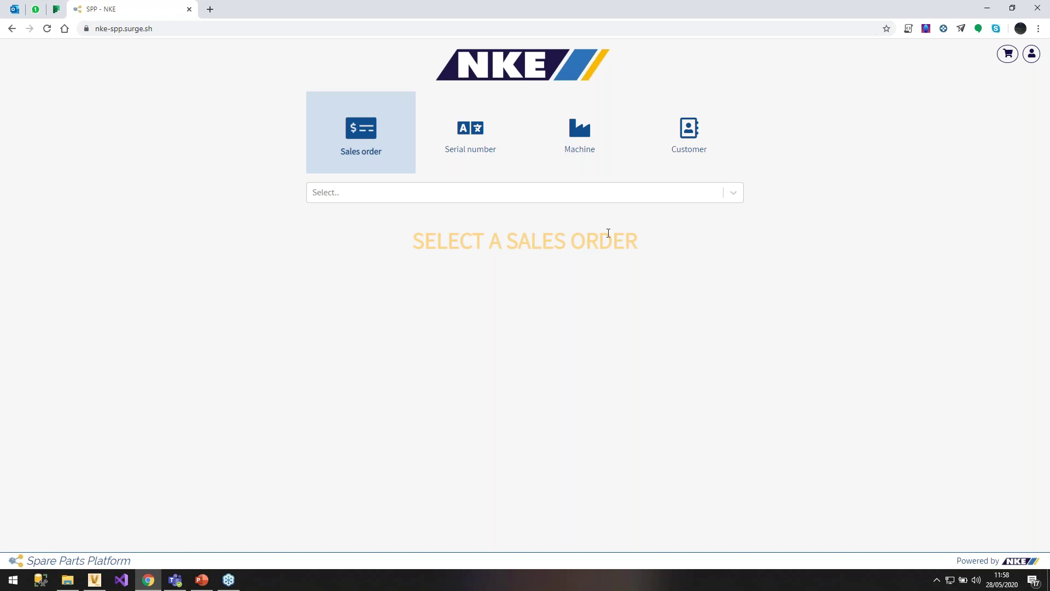
pyautogui.doubleClick(588, 241)
pyautogui.click(586, 359)
# - Switch to Autodesk Vault and display the bill of materials of item 144090081 in an enlarged detail area
pyautogui.click(94, 579)
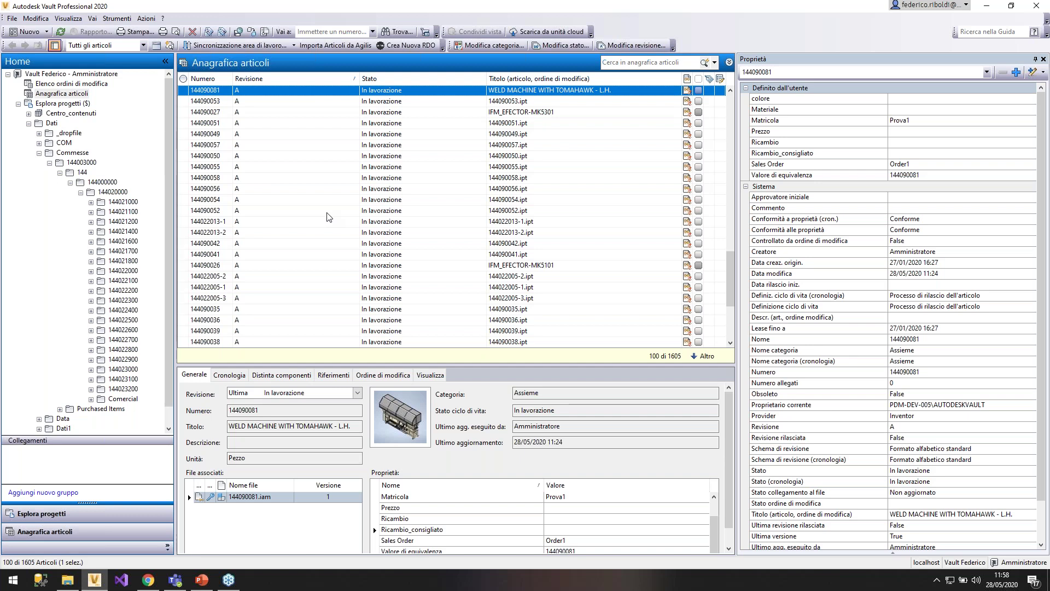
pyautogui.click(295, 375)
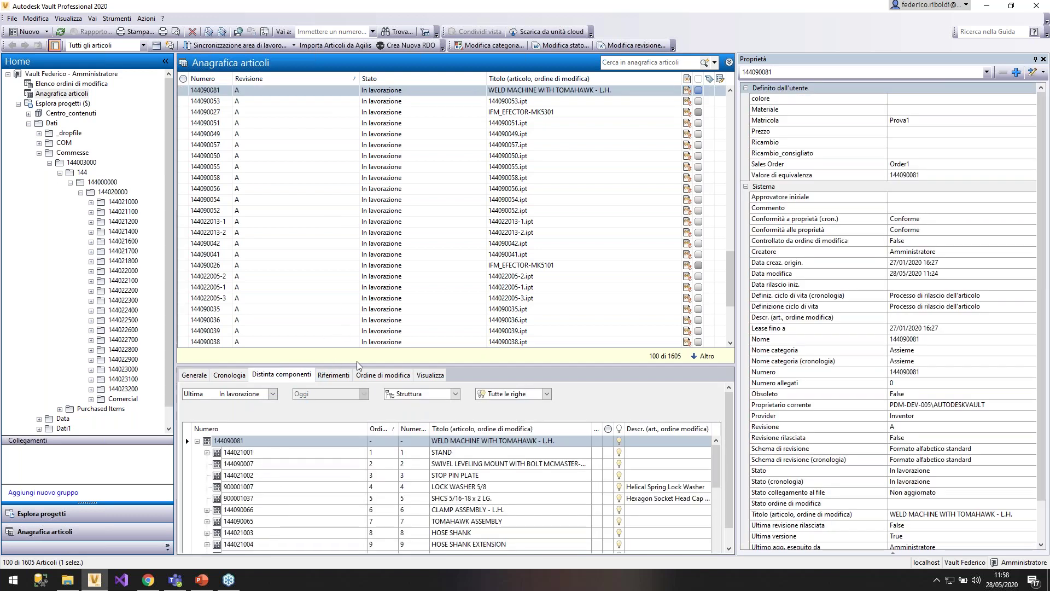
pyautogui.moveTo(359, 366); pyautogui.dragTo(357, 265)
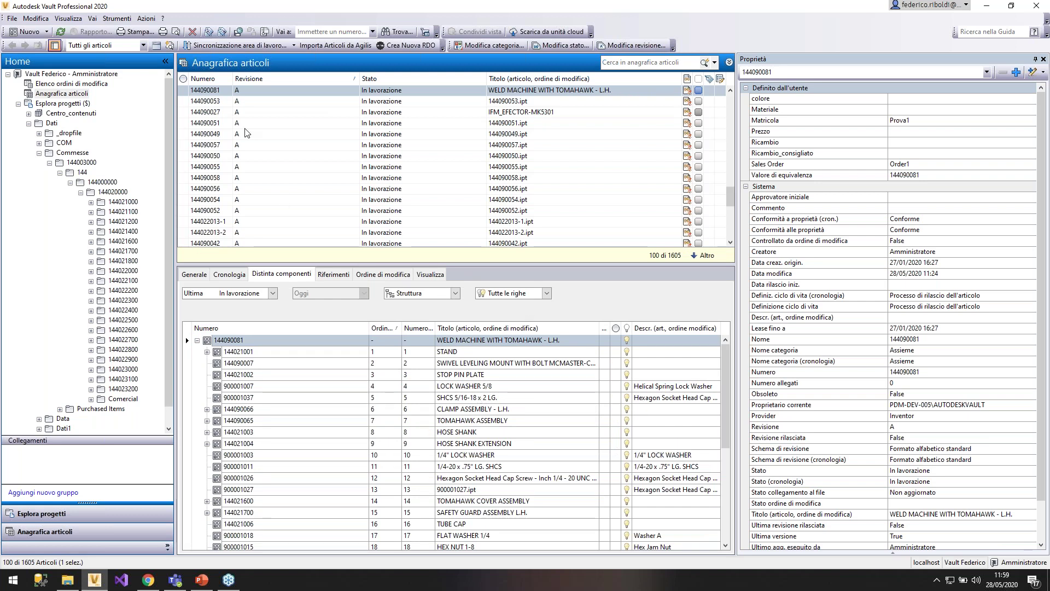
# - Open the BOM property settings and add Unità to the properties included in the bill of materials
pyautogui.click(117, 18)
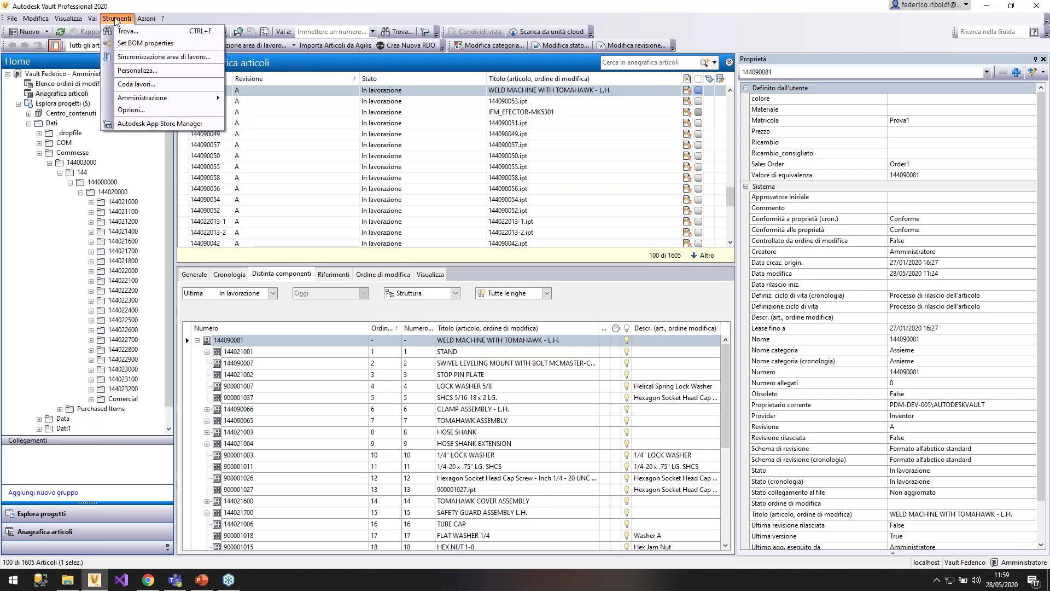
pyautogui.click(119, 48)
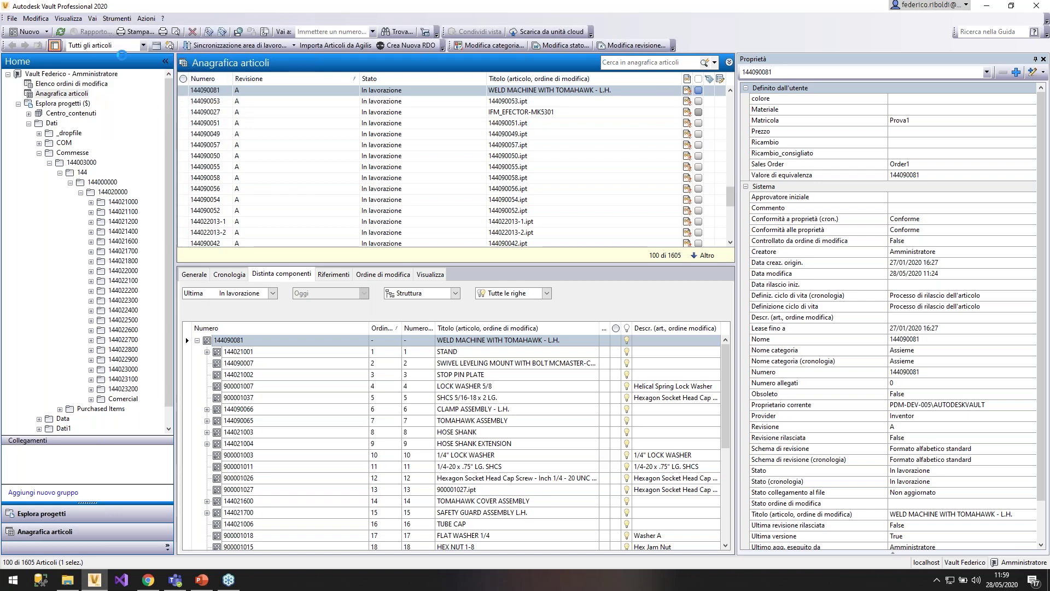
pyautogui.moveTo(259, 82); pyautogui.dragTo(312, 83)
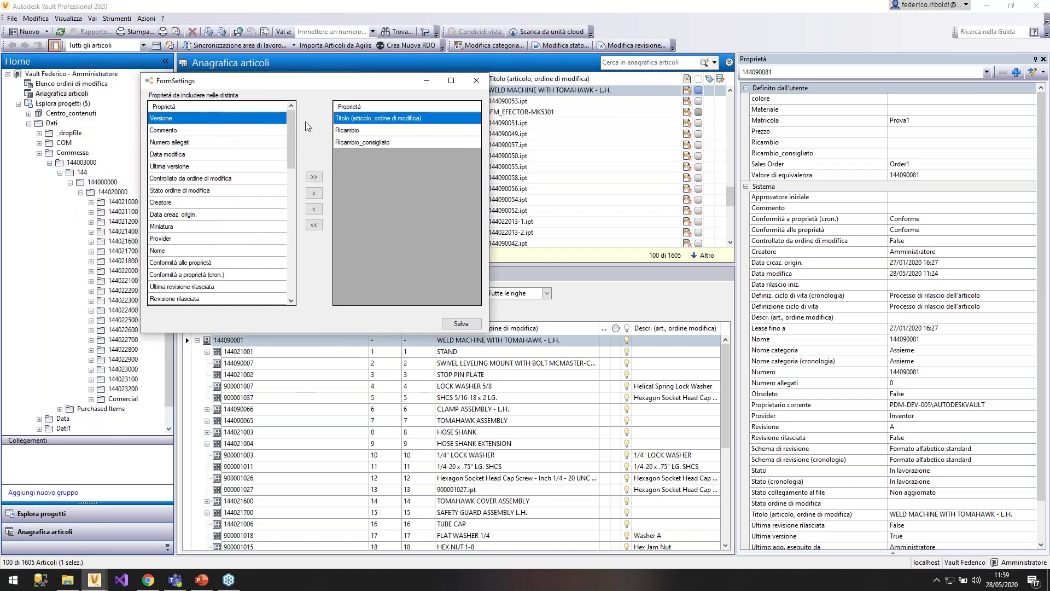
pyautogui.moveTo(291, 125)
pyautogui.mouseDown()
pyautogui.moveTo(283, 199)
pyautogui.moveTo(292, 107)
pyautogui.mouseUp()
pyautogui.click(348, 119)
pyautogui.moveTo(288, 145); pyautogui.dragTo(285, 219)
pyautogui.click(167, 277)
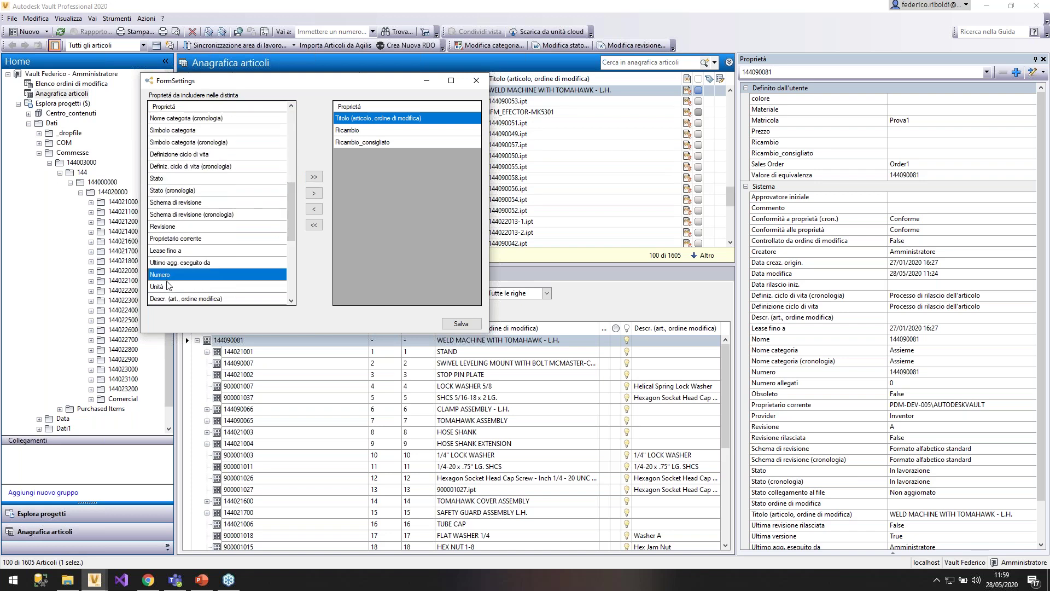
pyautogui.click(168, 285)
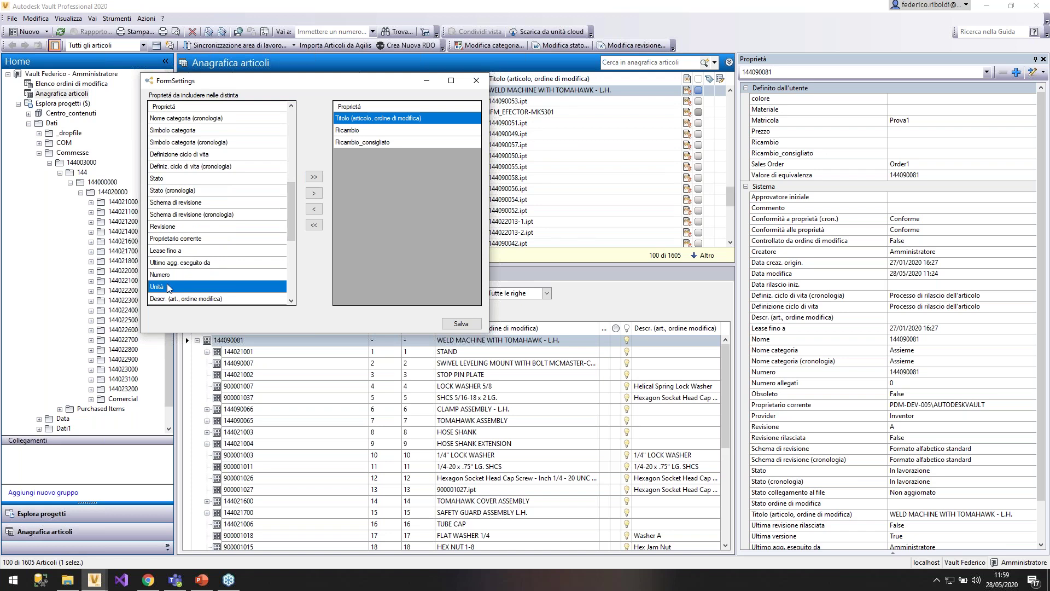
pyautogui.click(314, 194)
# - Remove Unità from the included BOM properties and save the settings
pyautogui.click(383, 154)
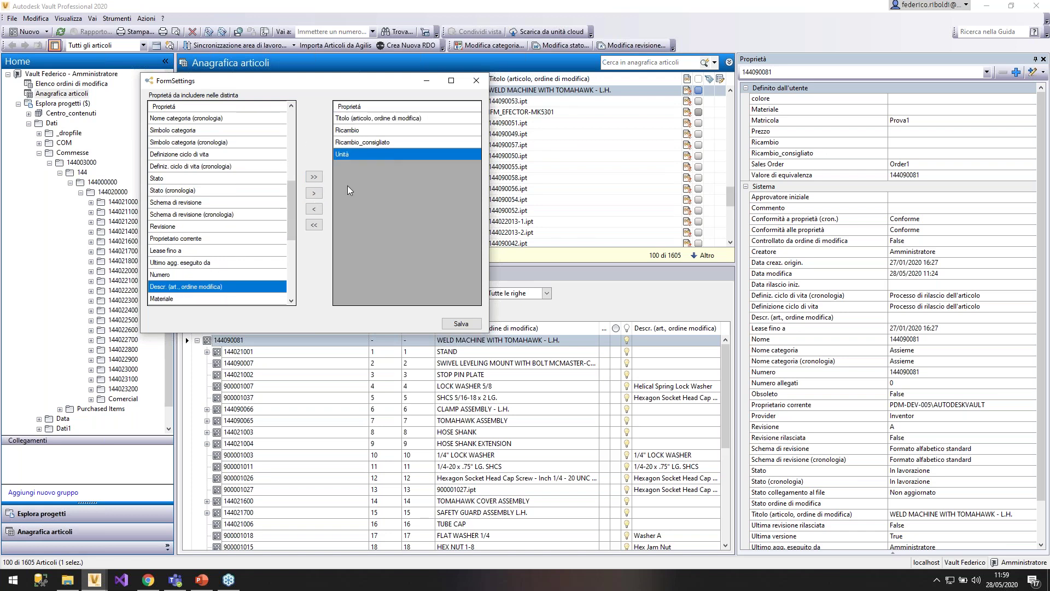
pyautogui.click(319, 213)
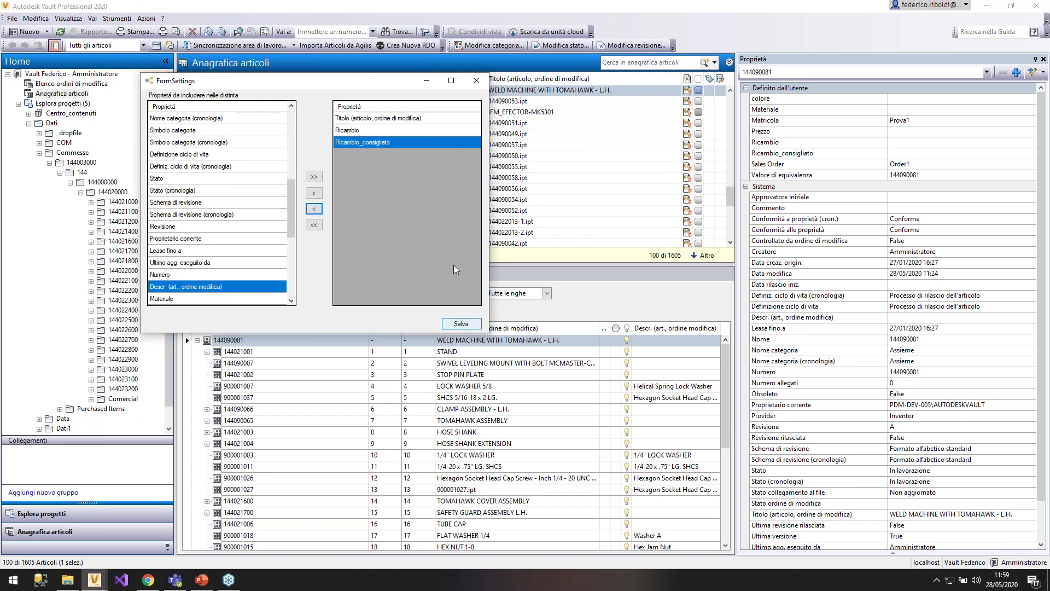
pyautogui.click(470, 323)
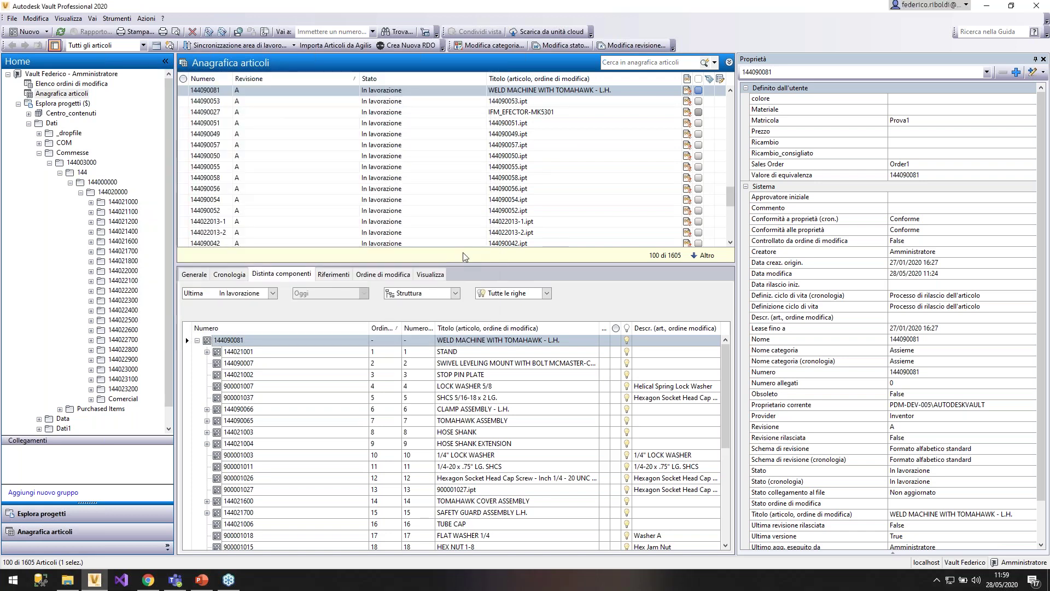
# - Review the Send To Spp options for item 144090081 with Aggiungi Matricola e Commessa enabled, and close the dialog without sending
pyautogui.rightClick(222, 91)
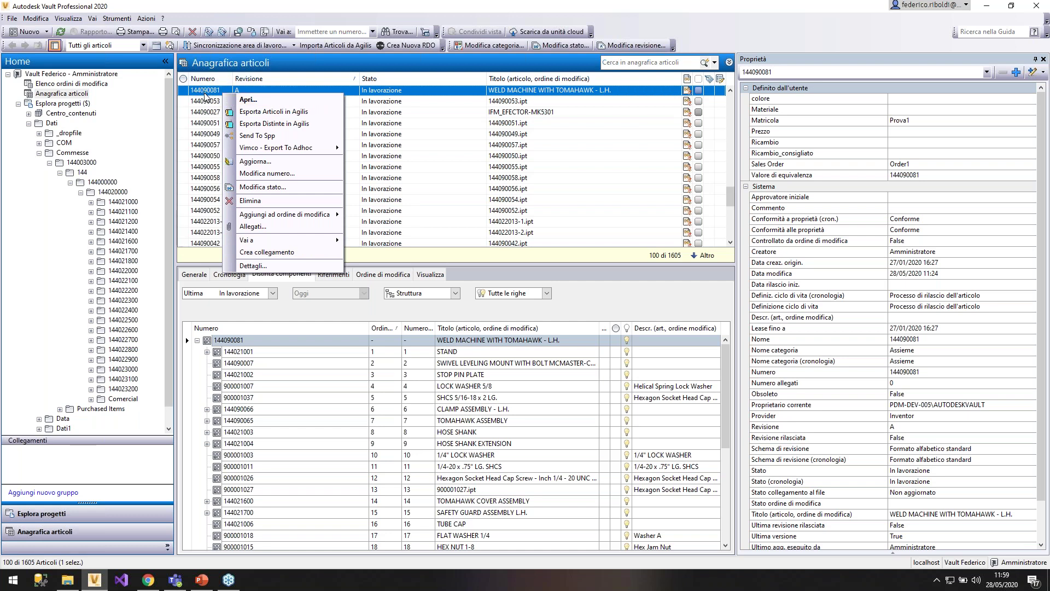
pyautogui.click(267, 137)
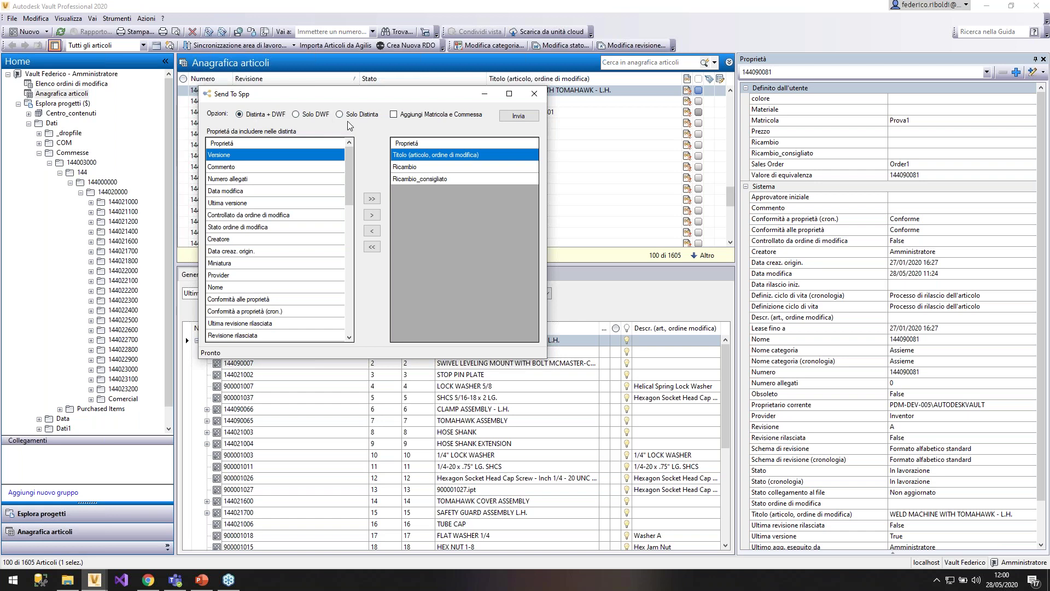
pyautogui.click(394, 114)
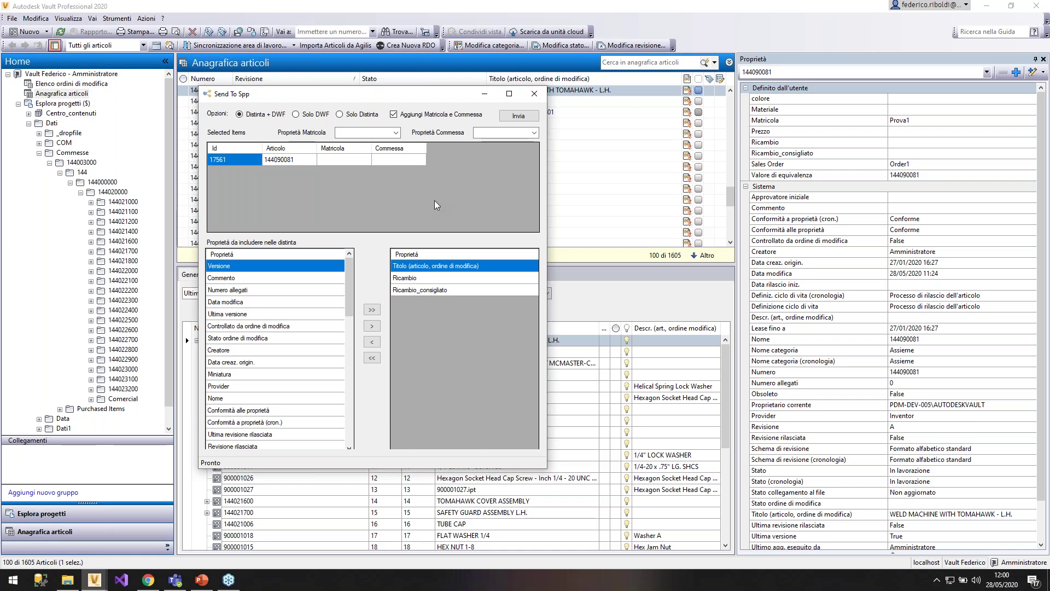
pyautogui.click(334, 160)
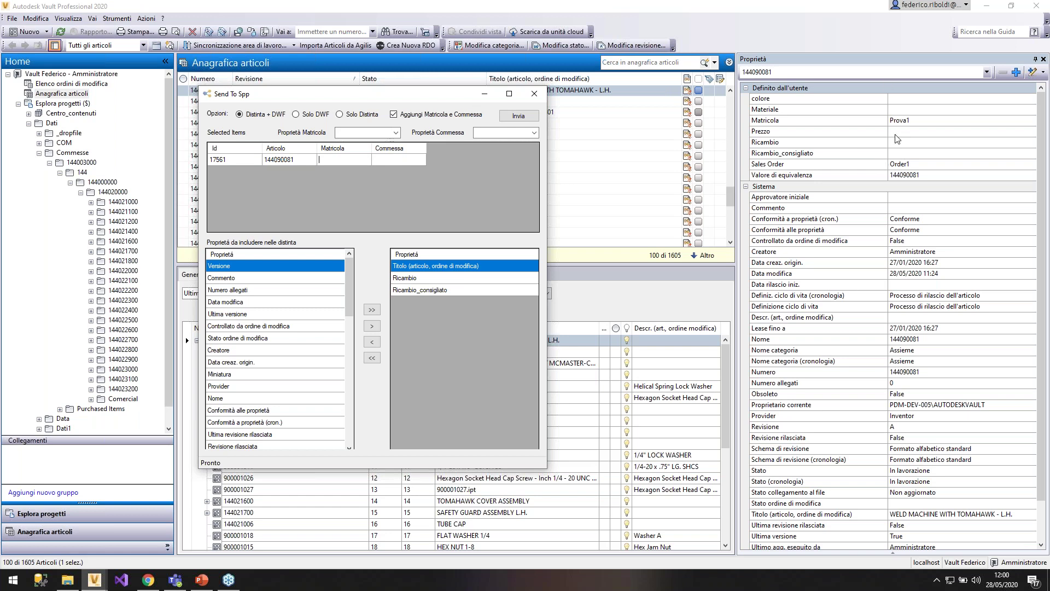
pyautogui.click(535, 93)
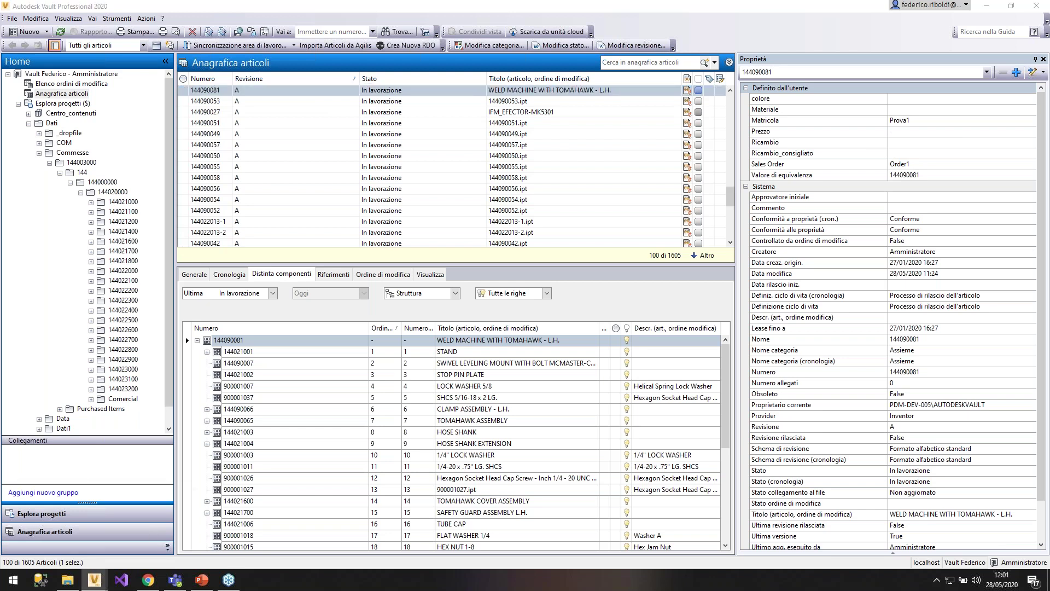
# - Map the Send To Spp serial number to Sales Order and the job to Matricola for item 144090081, and close the dialog without sending
pyautogui.click(395, 133)
pyautogui.moveTo(398, 158); pyautogui.dragTo(396, 320)
pyautogui.click(363, 348)
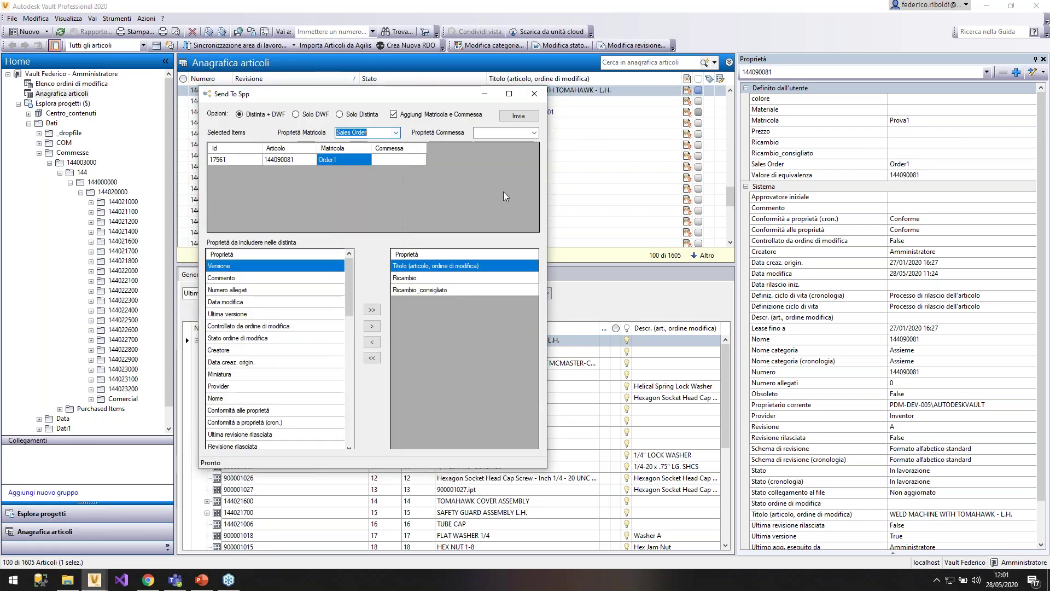
pyautogui.click(534, 136)
pyautogui.scroll(-10, 498, 273)
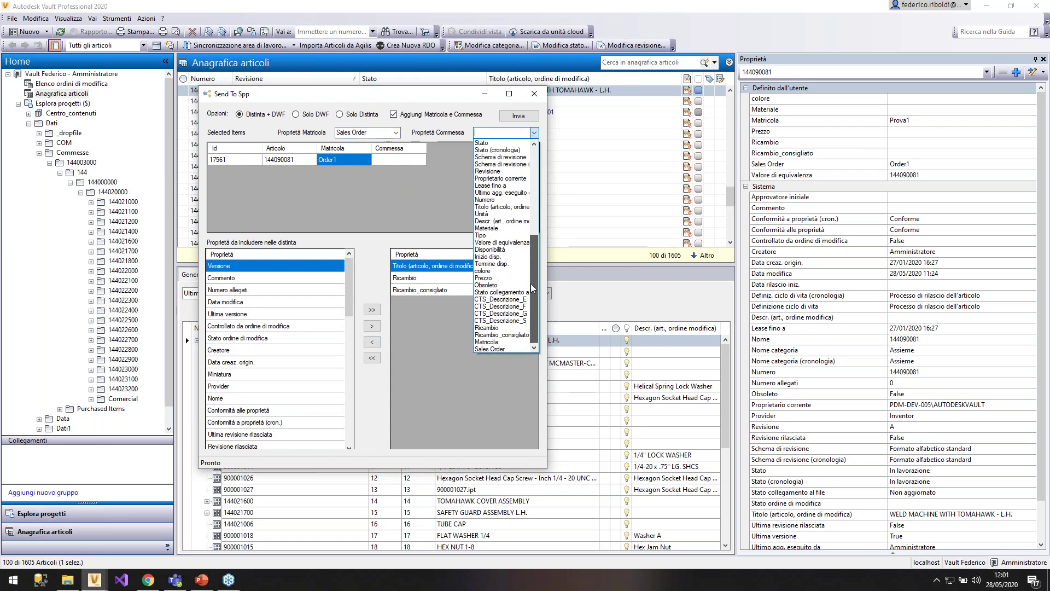
pyautogui.click(481, 343)
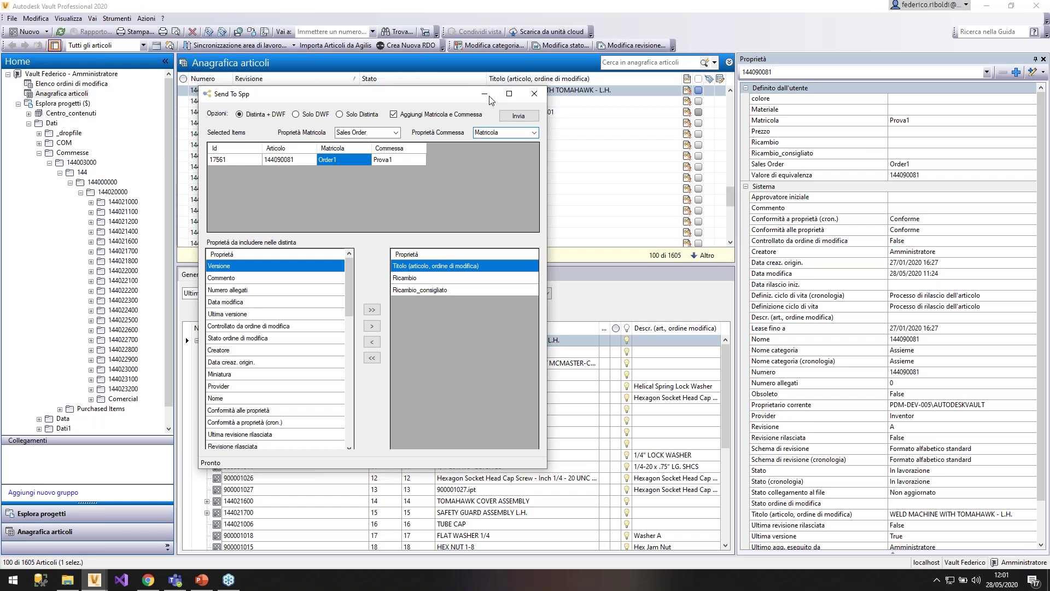
pyautogui.click(194, 274)
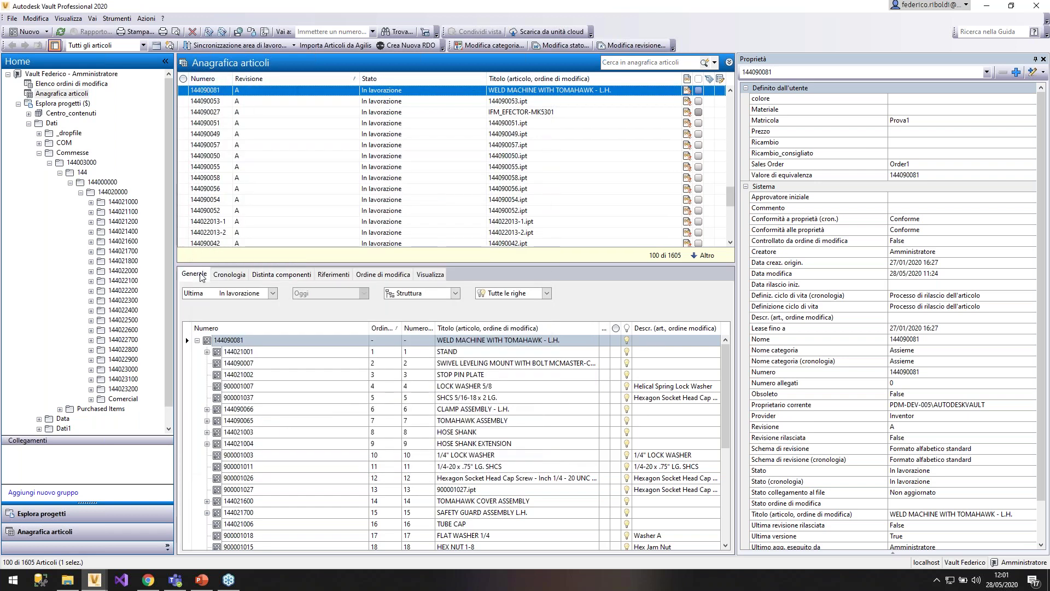
# - Switch to the Spare Parts Platform in Chrome and filter the machines by the first listed sales order
pyautogui.click(149, 581)
pyautogui.click(389, 200)
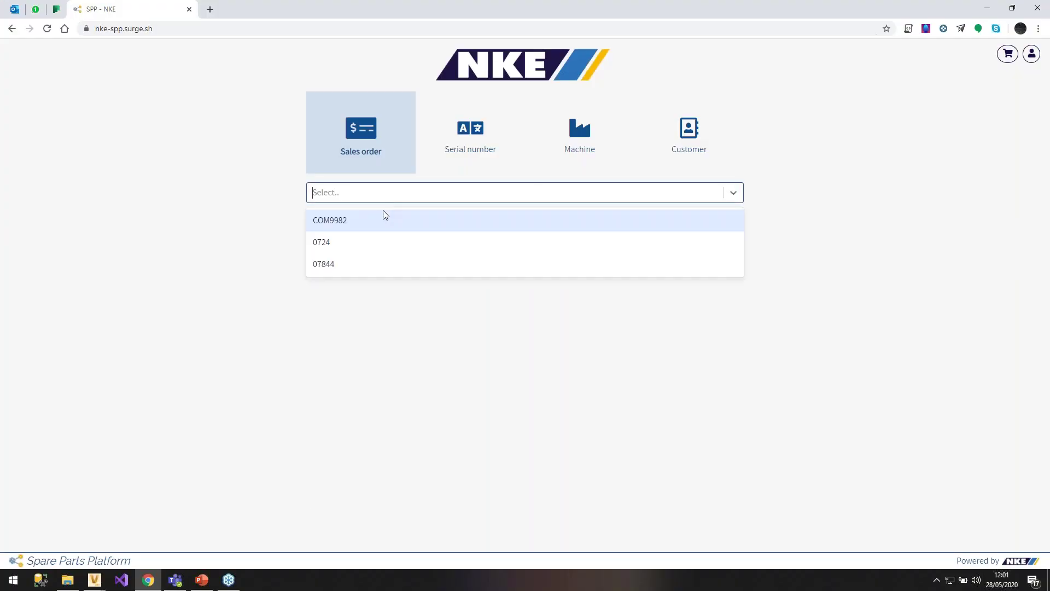
pyautogui.click(359, 235)
pyautogui.click(348, 201)
pyautogui.click(347, 219)
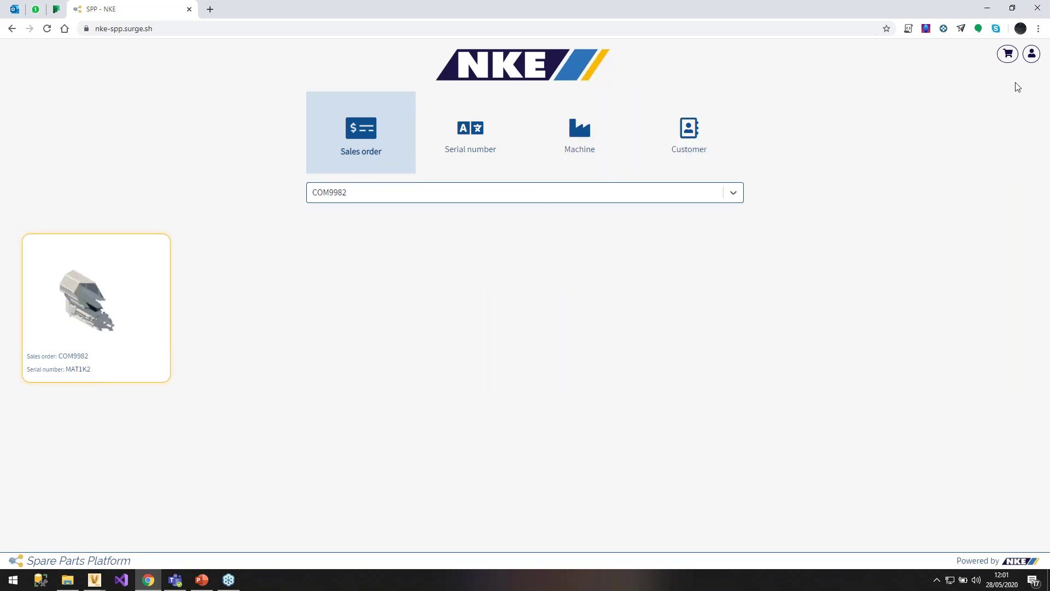
# - Go to user management and open the details of the Alpha s.r.l. user
pyautogui.click(1034, 58)
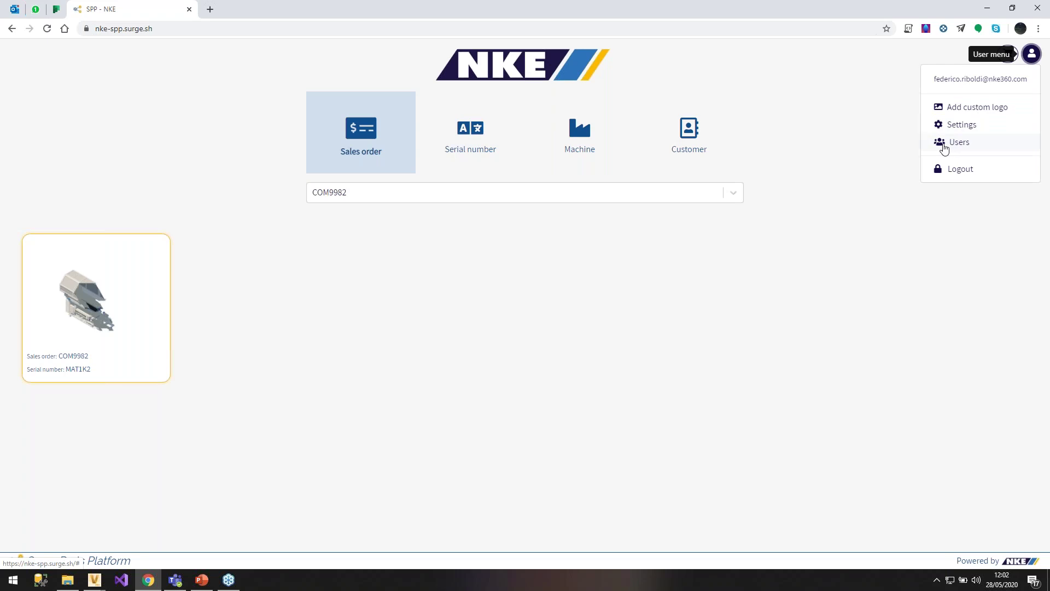
pyautogui.click(968, 145)
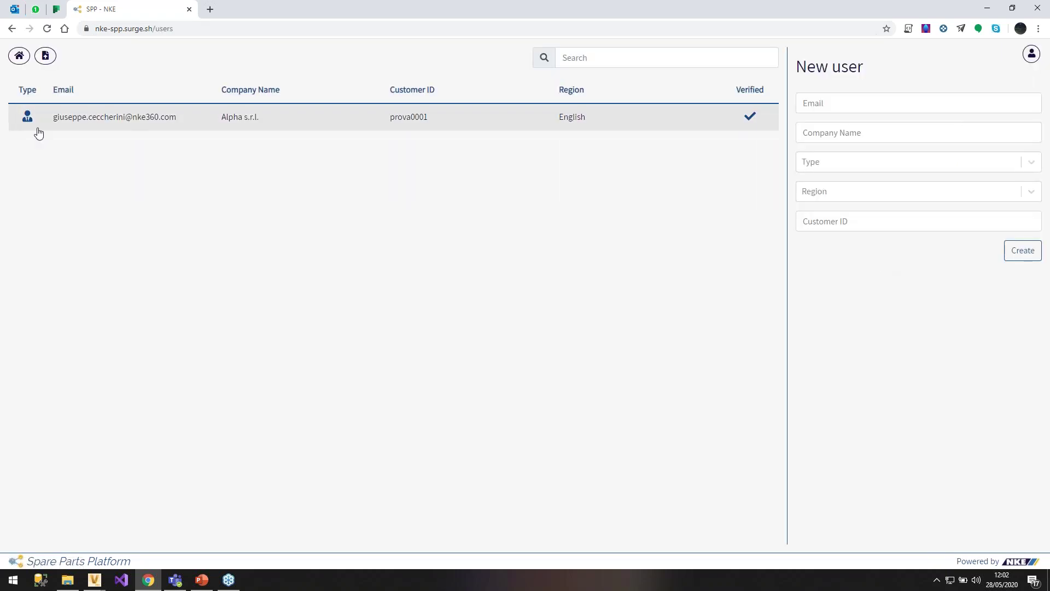
pyautogui.click(375, 121)
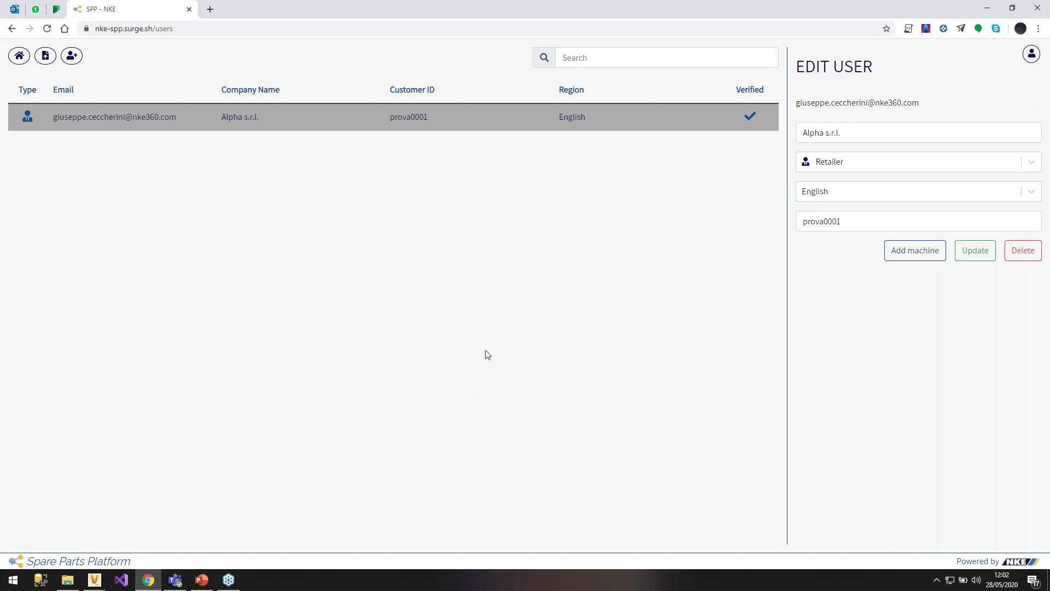
# - Examine the new user form's email, company name, type, region and customer ID fields without creating a user
pyautogui.click(72, 56)
pyautogui.click(857, 104)
pyautogui.click(729, 196)
pyautogui.click(909, 141)
pyautogui.click(818, 197)
pyautogui.click(823, 249)
pyautogui.click(702, 336)
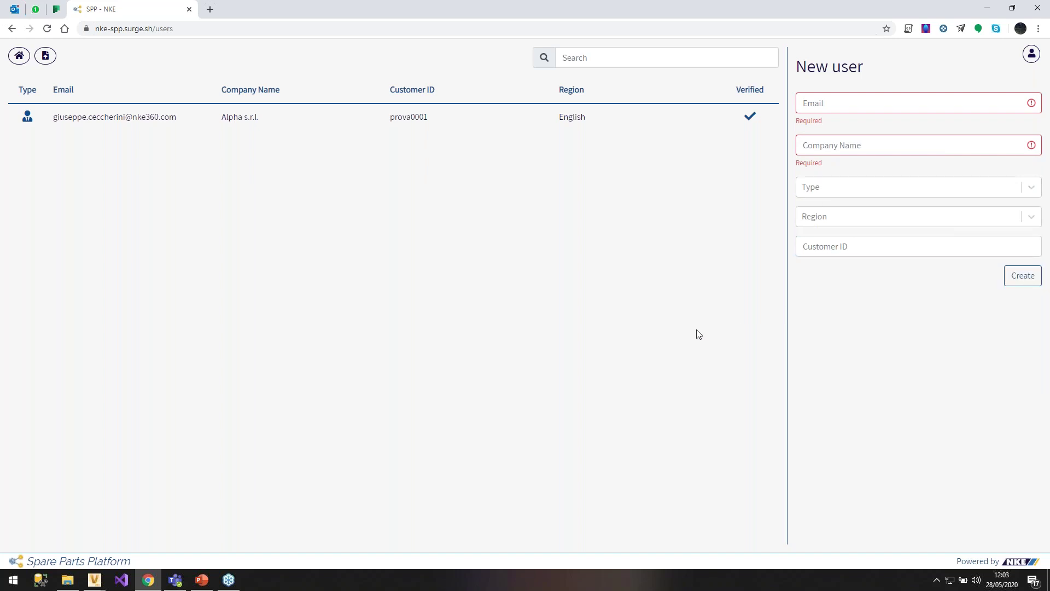
pyautogui.click(867, 251)
pyautogui.click(704, 341)
pyautogui.click(990, 186)
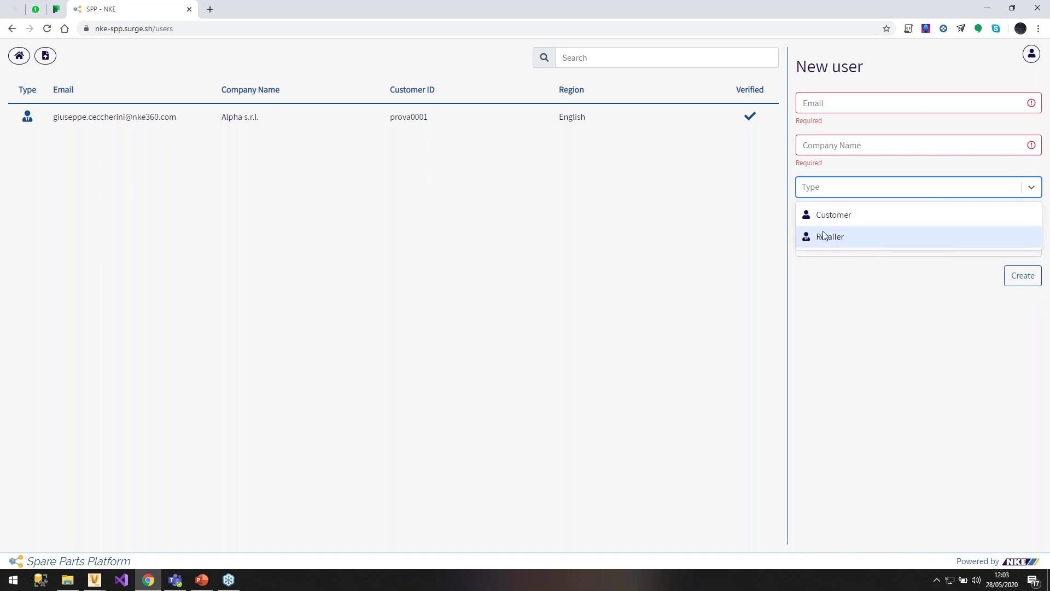
pyautogui.click(630, 264)
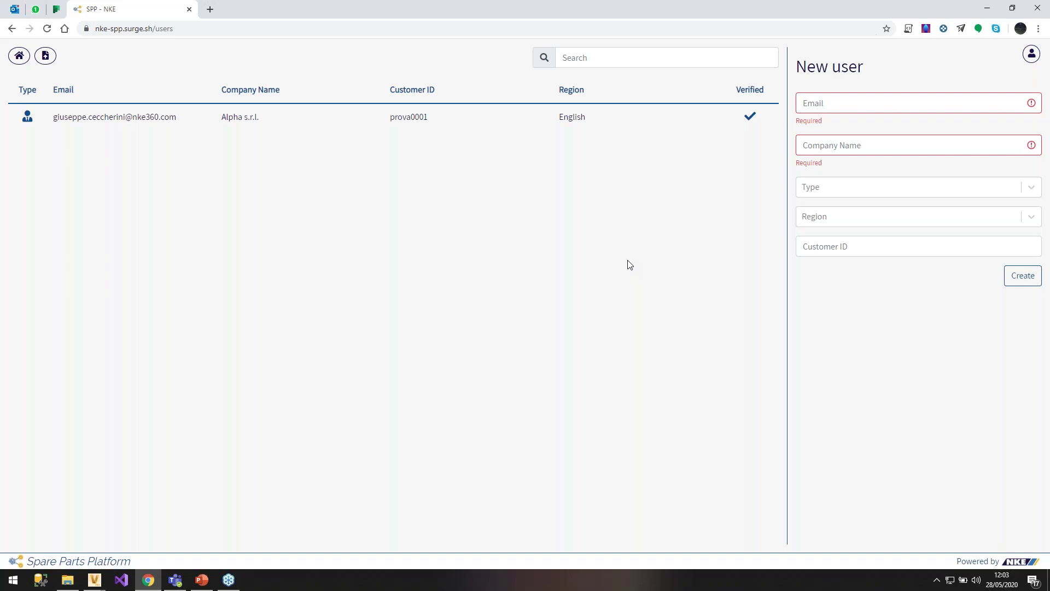
# - Unassign the machine created on 14-05-2020 at 11:45 from the Alpha s.r.l. user and confirm the assignment
pyautogui.click(458, 127)
pyautogui.click(917, 253)
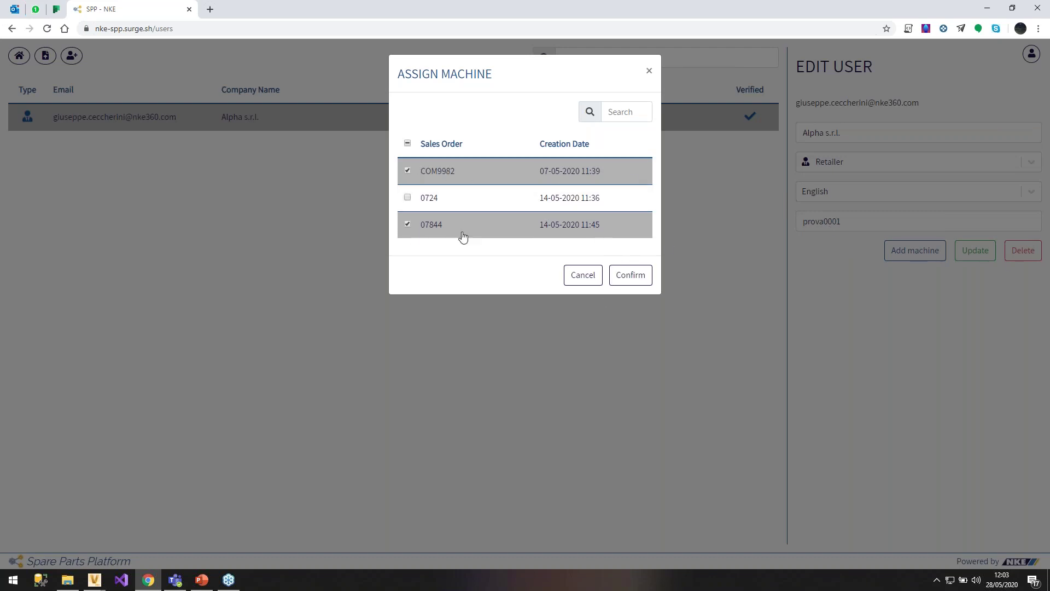
pyautogui.click(407, 224)
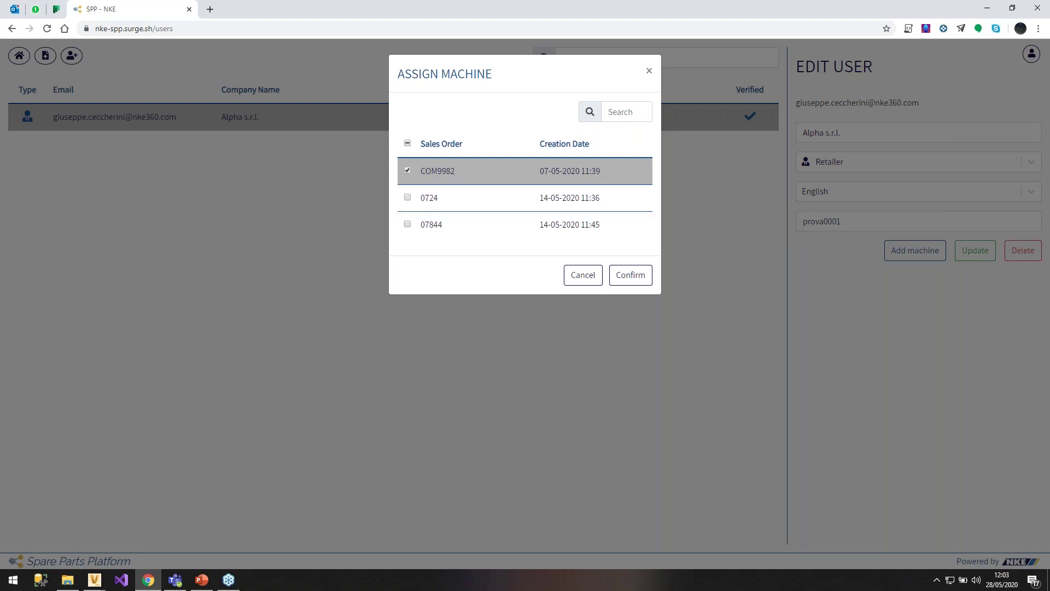
pyautogui.click(628, 275)
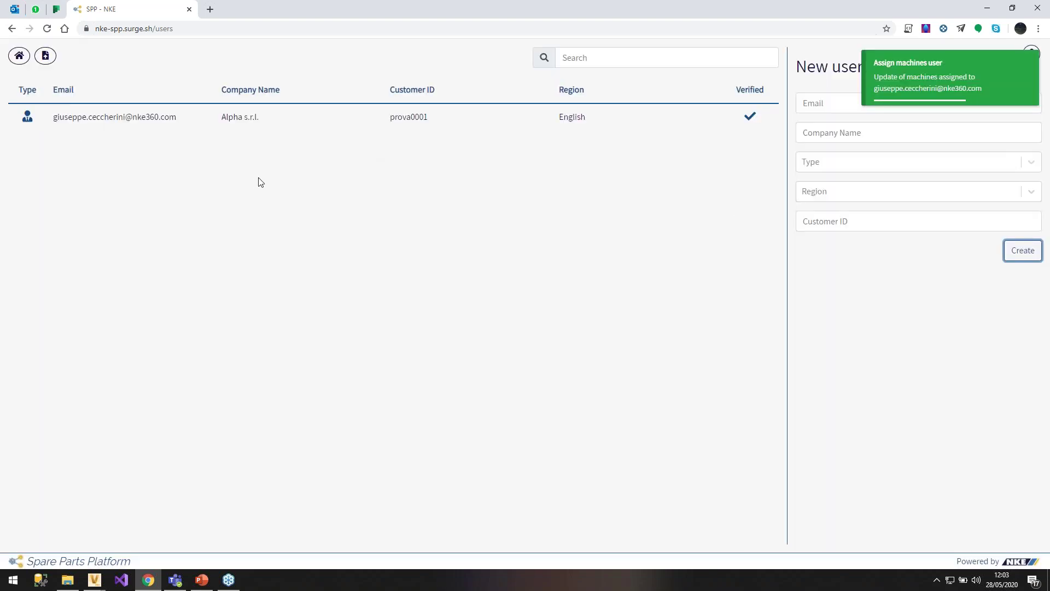
# - Return to the home page and filter the machines by customer Alpha s.r.l
pyautogui.click(19, 55)
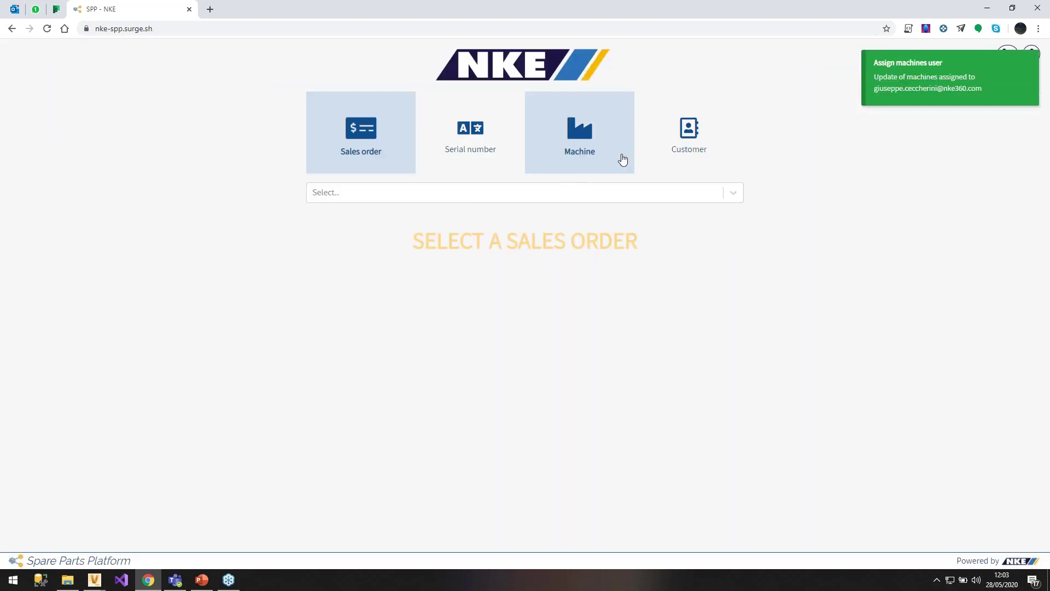
pyautogui.click(678, 145)
pyautogui.click(681, 192)
pyautogui.click(654, 220)
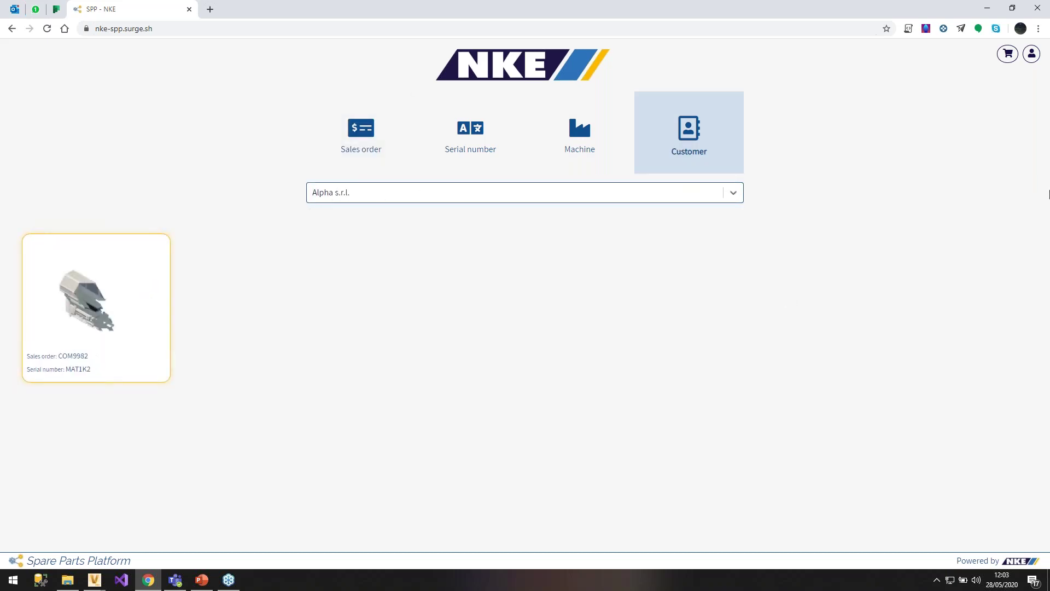
# - Assign the machine created on 14-05-2020 at 11:45 to the Alpha s.r.l. user again and confirm
pyautogui.click(1032, 54)
pyautogui.click(996, 141)
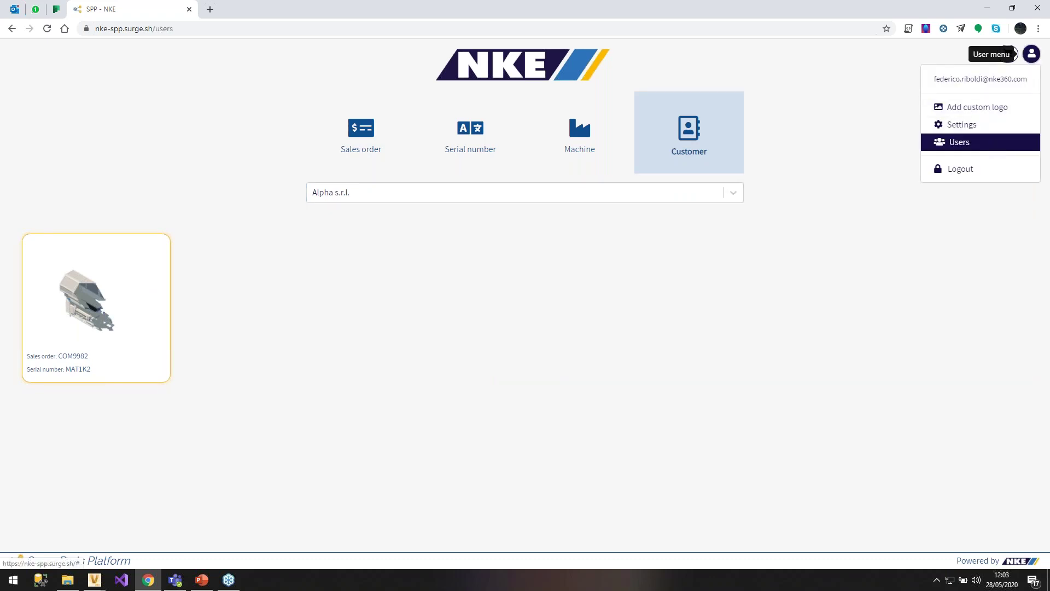
pyautogui.click(284, 121)
pyautogui.click(903, 250)
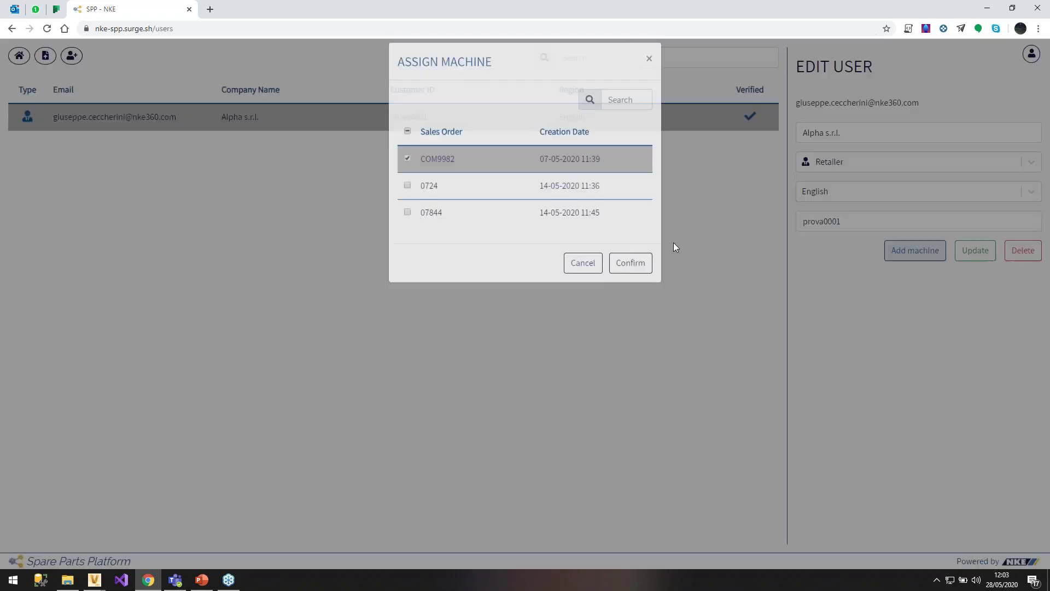
pyautogui.click(406, 226)
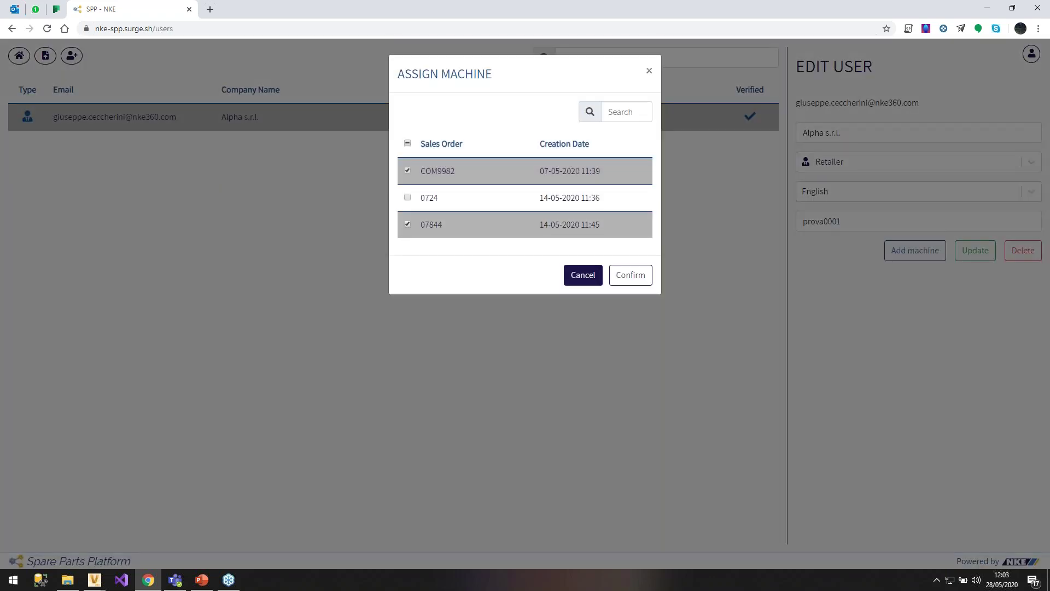
pyautogui.click(613, 275)
# - Check the machines assigned to customer Alpha s.r.l. from the home page
pyautogui.click(19, 55)
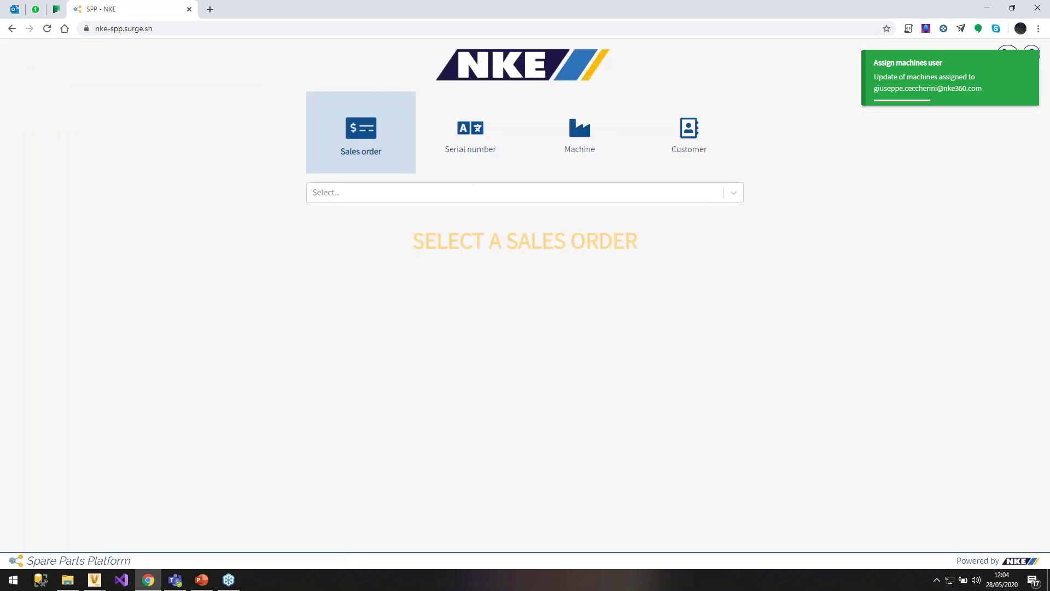
pyautogui.click(683, 139)
pyautogui.click(476, 220)
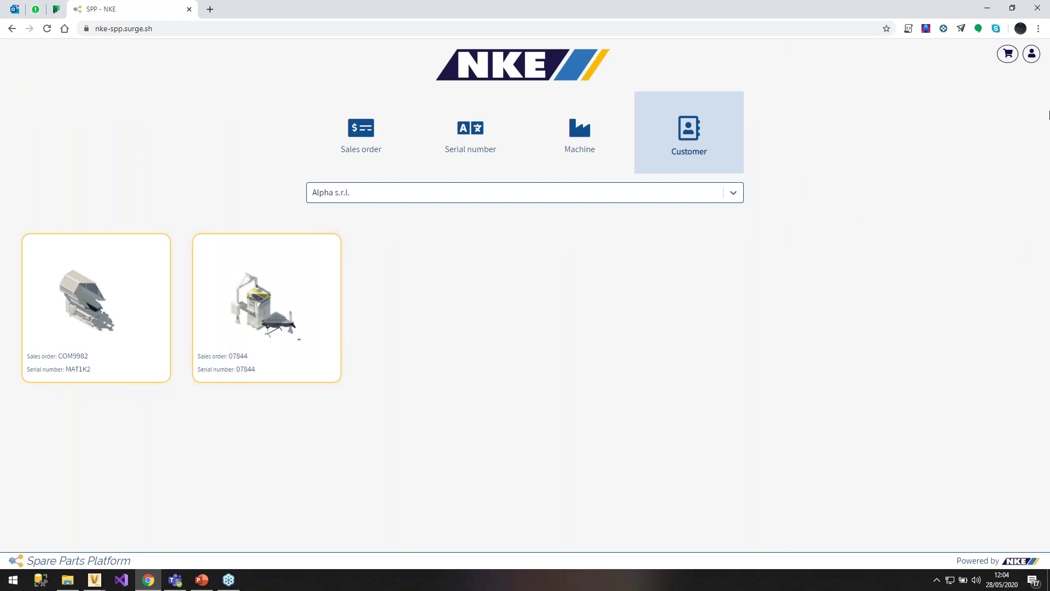
# - Log out of the administrator account and log in with the Alpha s.r.l. retailer's email and account password
pyautogui.click(1033, 59)
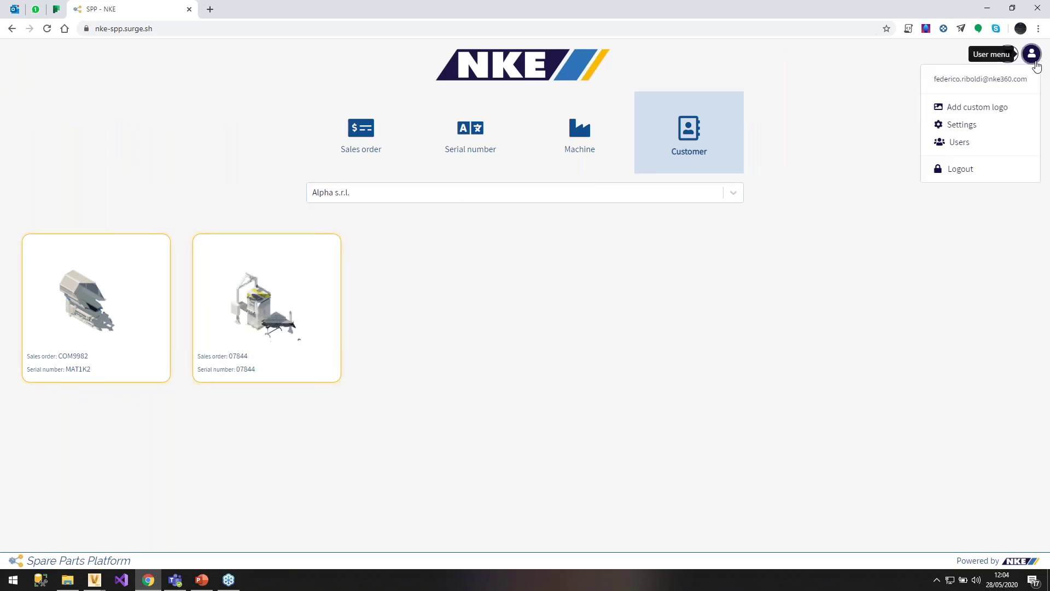
pyautogui.click(986, 173)
pyautogui.click(522, 239)
pyautogui.write('giu')
pyautogui.click(509, 258)
pyautogui.write('******')
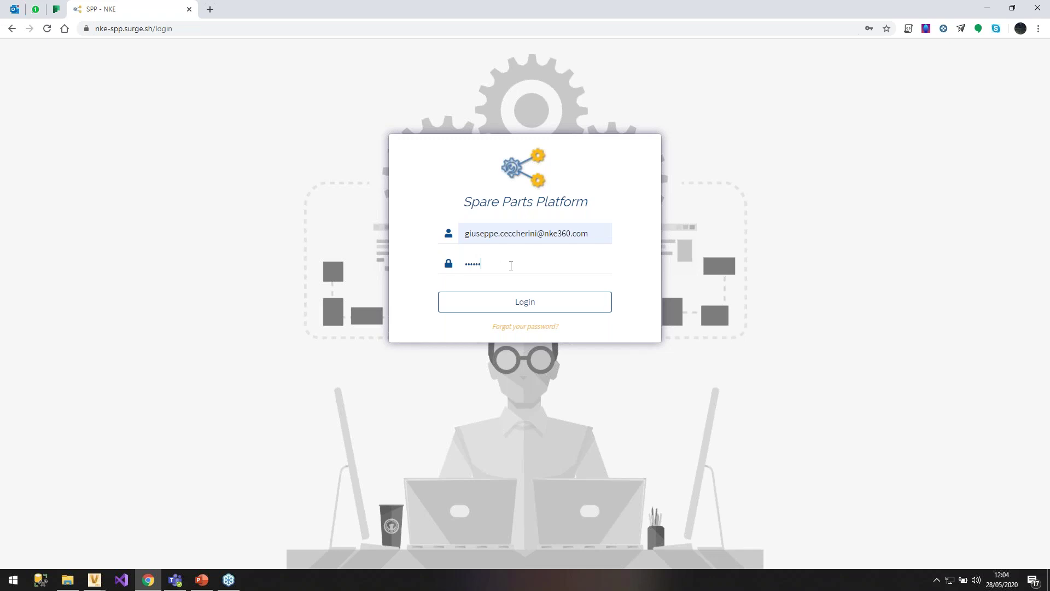
pyautogui.click(524, 306)
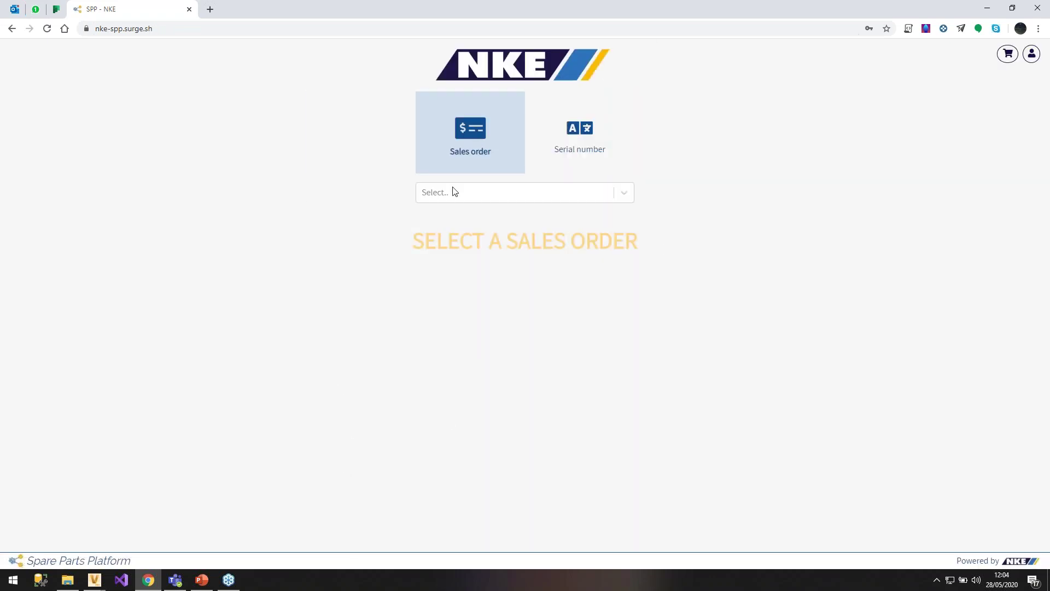
# - Review the retailer's available sales orders, search all serial numbers with *, and clear the search
pyautogui.click(587, 192)
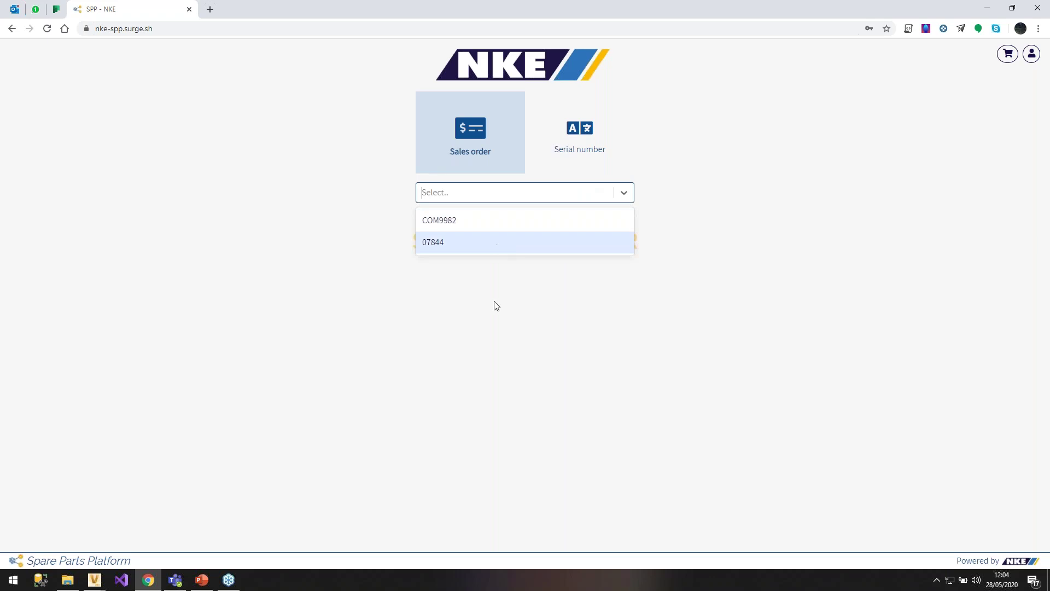
pyautogui.click(580, 134)
pyautogui.write('*')
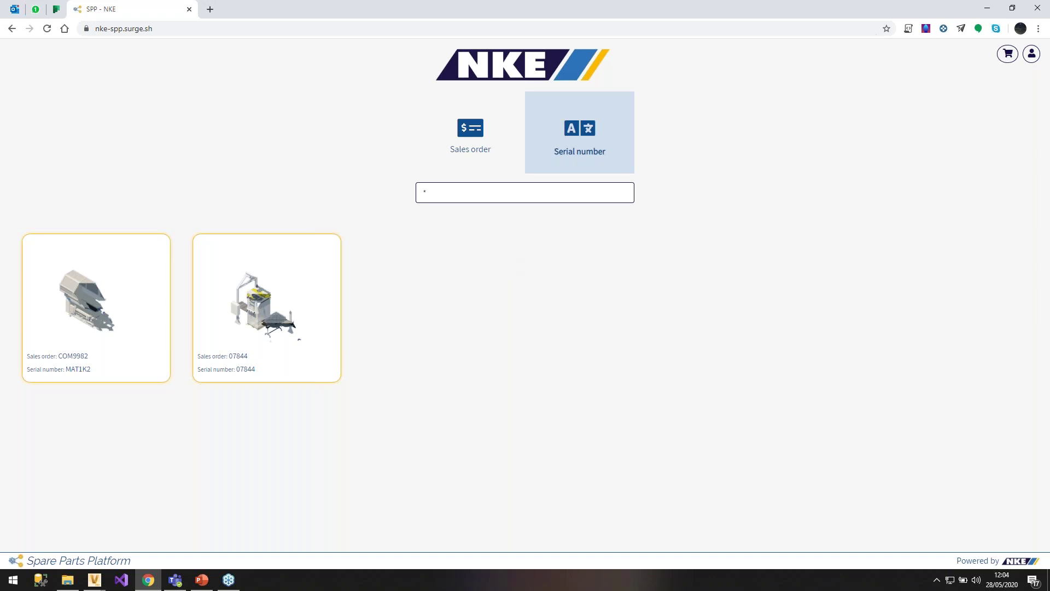
pyautogui.press('BackSpace')
# - Log out of the retailer account and log back in with the administrator's email and account password
pyautogui.click(1032, 53)
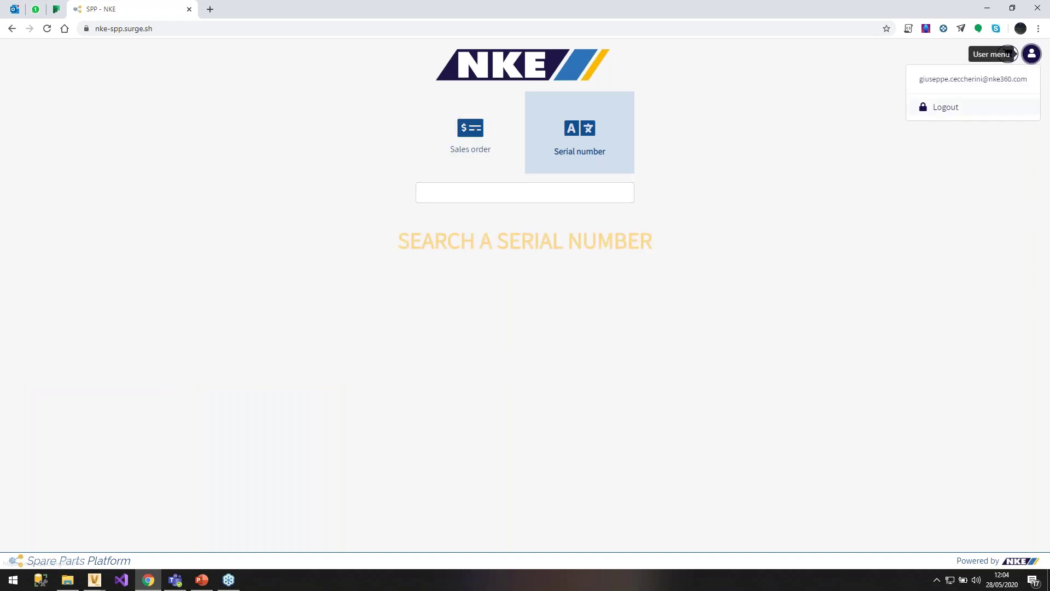
pyautogui.click(936, 106)
pyautogui.click(525, 233)
pyautogui.click(528, 259)
pyautogui.click(528, 266)
pyautogui.write('*****')
pyautogui.click(528, 300)
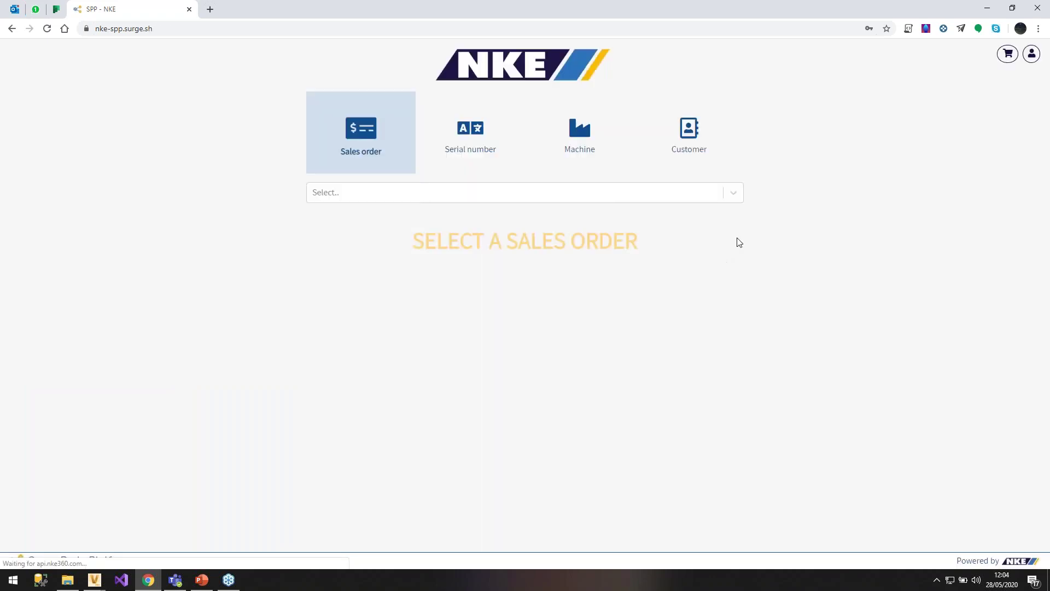
# - Open the bulk user upload in user management, download its CSV template and open the file in Excel at cell A2
pyautogui.click(1032, 53)
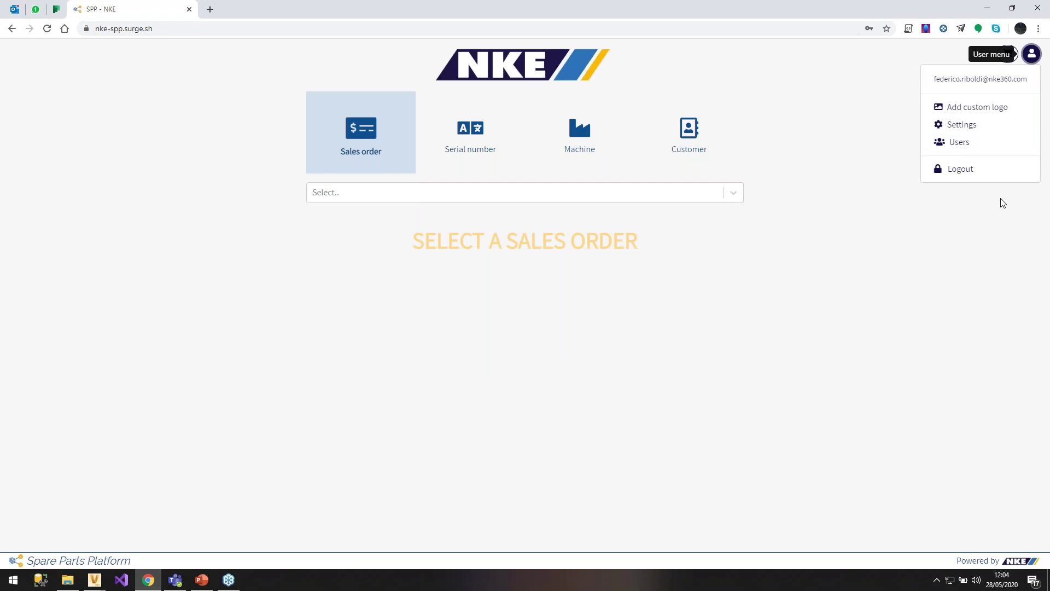
pyautogui.click(1003, 145)
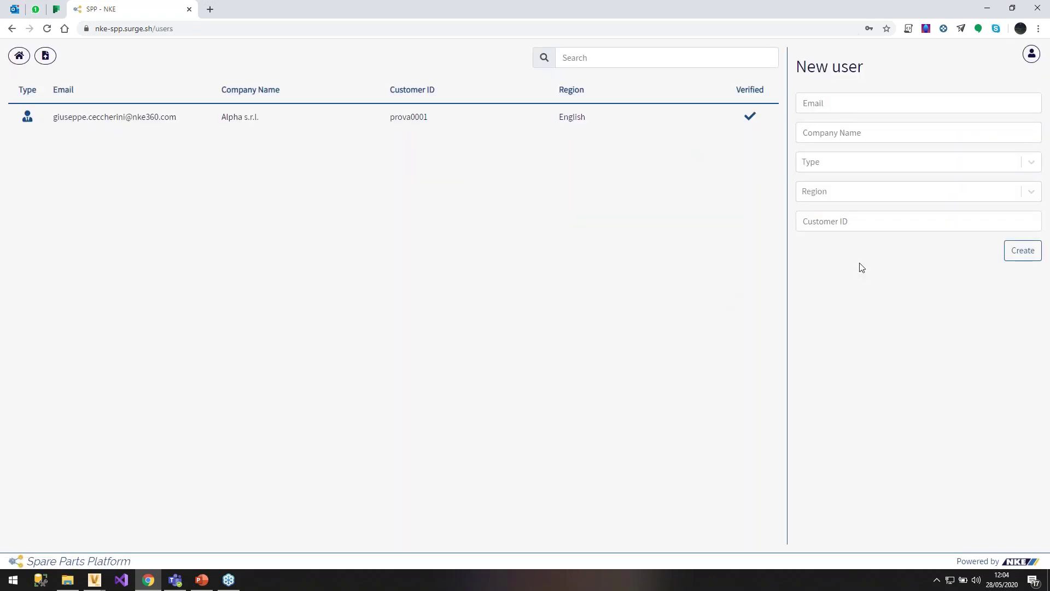
pyautogui.click(46, 56)
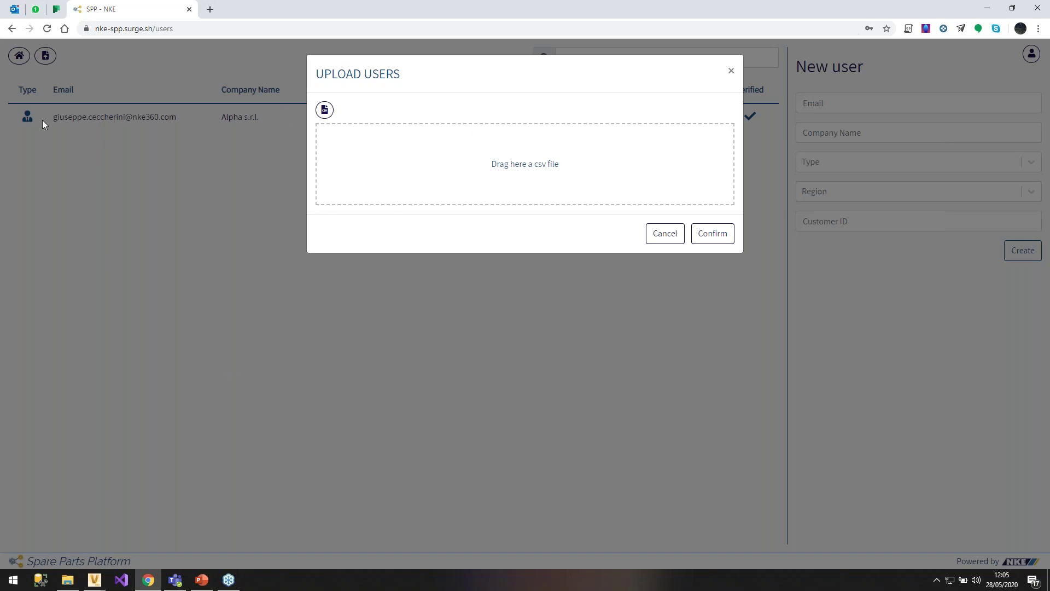
pyautogui.click(324, 109)
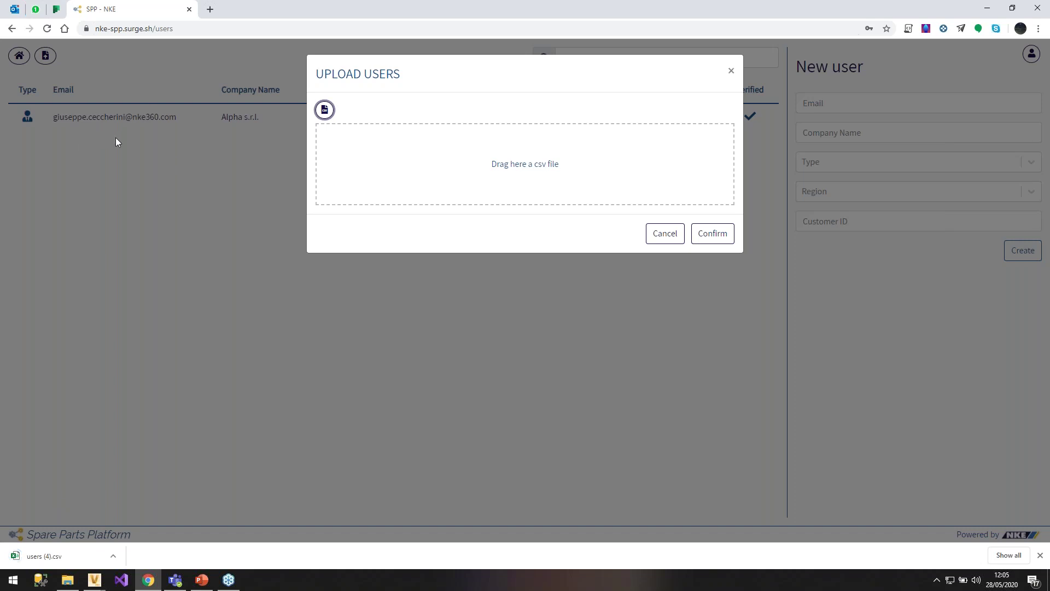
pyautogui.click(44, 556)
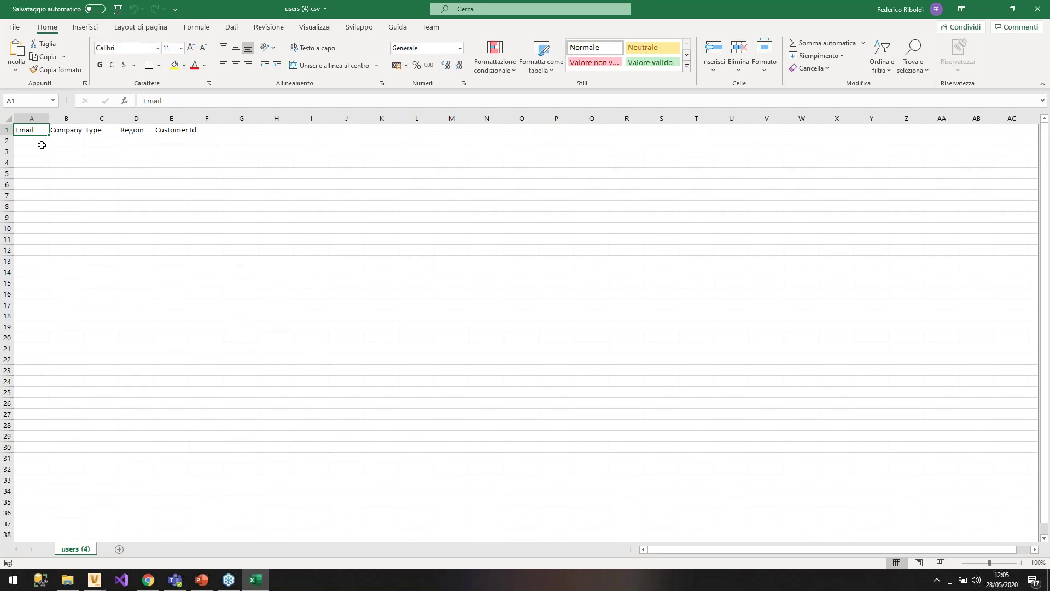
pyautogui.click(42, 143)
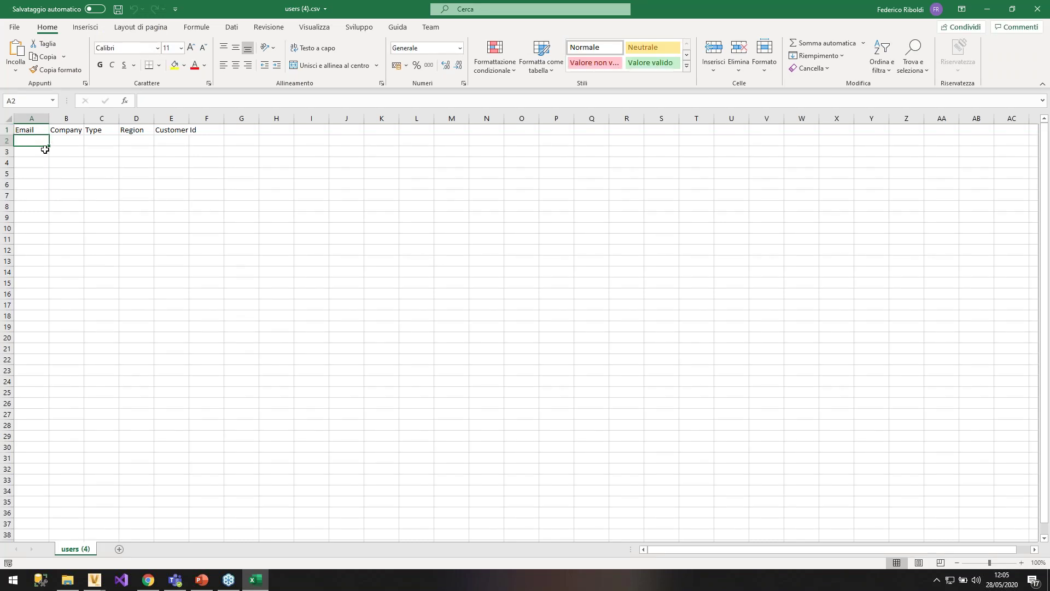
# - Close the users CSV template in Excel and dismiss the bulk user upload without uploading a file
pyautogui.moveTo(42, 143)
pyautogui.mouseDown()
pyautogui.moveTo(229, 160)
pyautogui.moveTo(52, 151)
pyautogui.mouseUp()
pyautogui.click(1039, 16)
pyautogui.click(37, 144)
pyautogui.click(1037, 9)
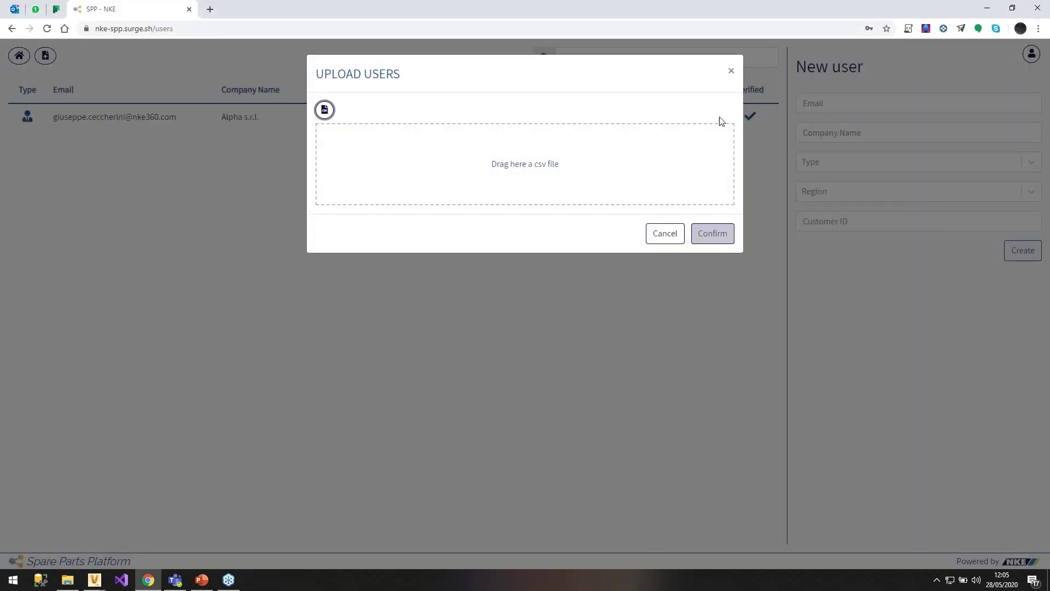
pyautogui.click(731, 70)
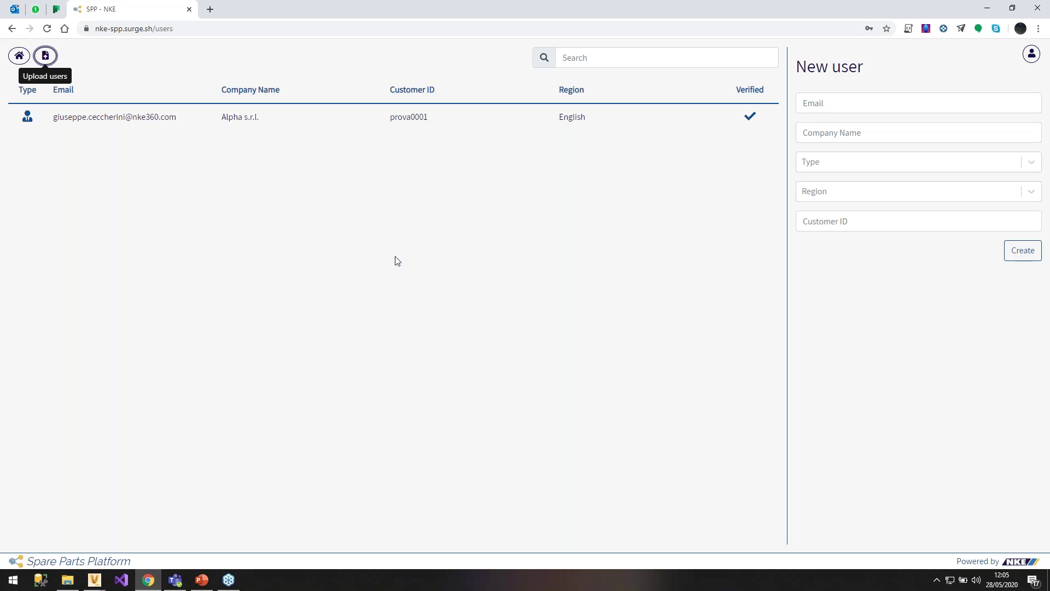
# - Open the platform settings and review the options for sending orders, recipient email, spare parts and the inseparable group property
pyautogui.click(1032, 53)
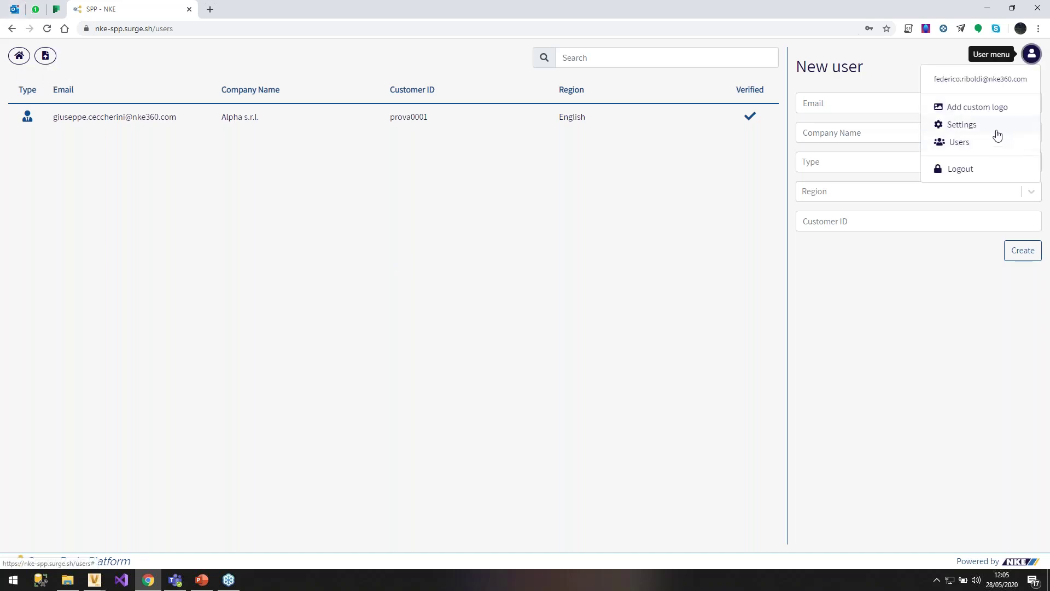
pyautogui.click(961, 125)
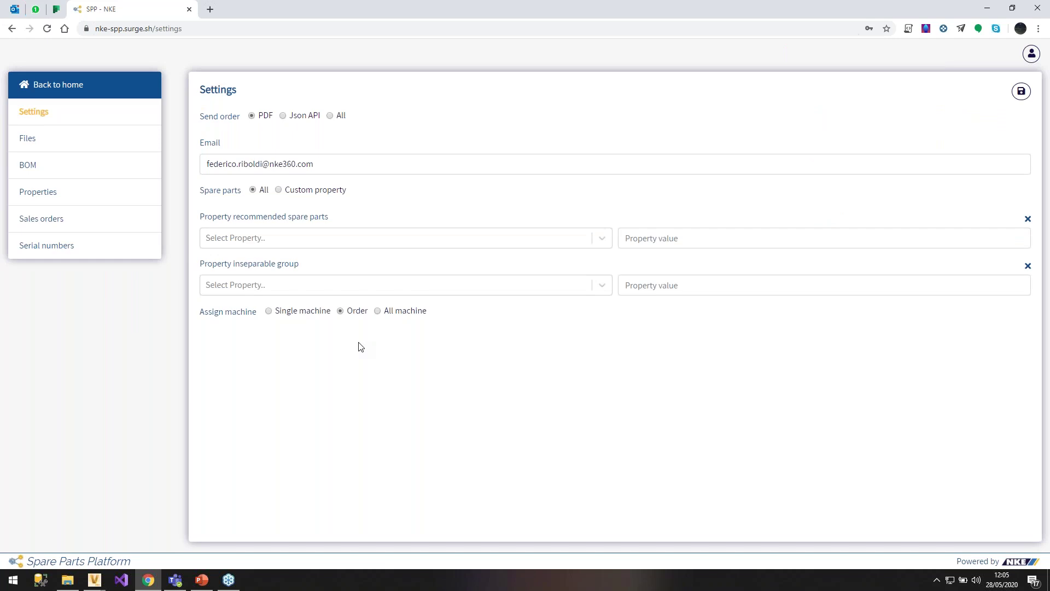
pyautogui.moveTo(204, 117); pyautogui.dragTo(228, 119)
pyautogui.click(224, 121)
pyautogui.moveTo(209, 164); pyautogui.dragTo(352, 164)
pyautogui.click(253, 141)
pyautogui.moveTo(201, 189); pyautogui.dragTo(353, 190)
pyautogui.click(361, 193)
pyautogui.tripleClick(242, 275)
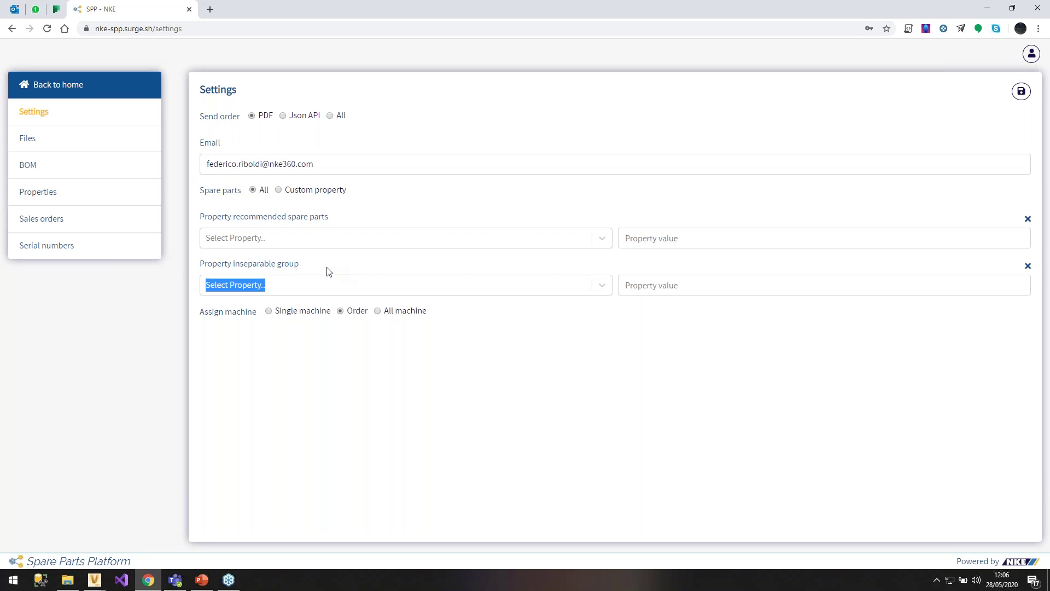
pyautogui.click(230, 269)
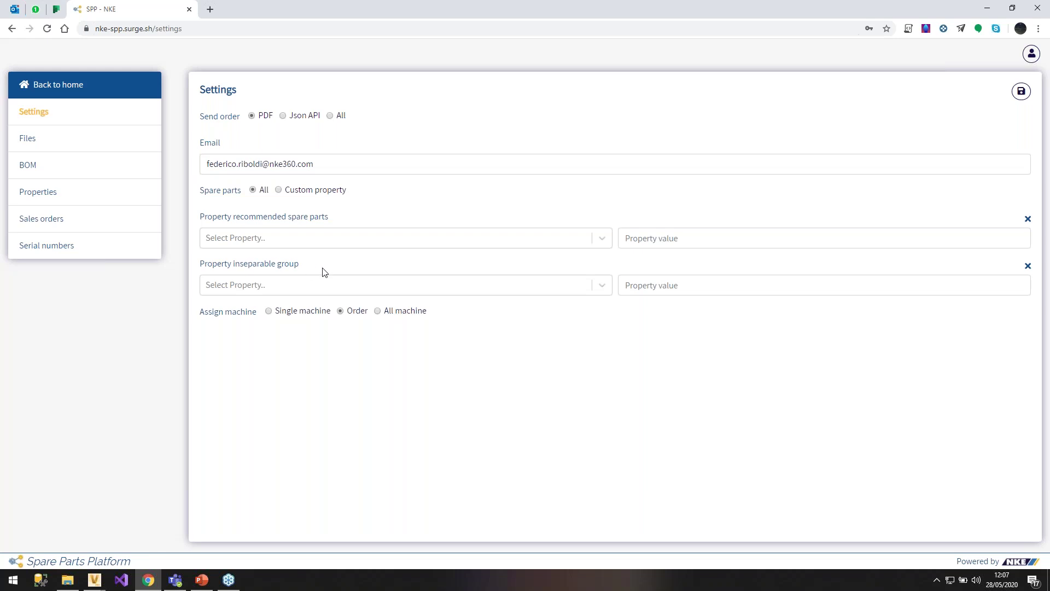
# - Try Tipo Entità as the inseparable group property and clear that selection
pyautogui.click(336, 284)
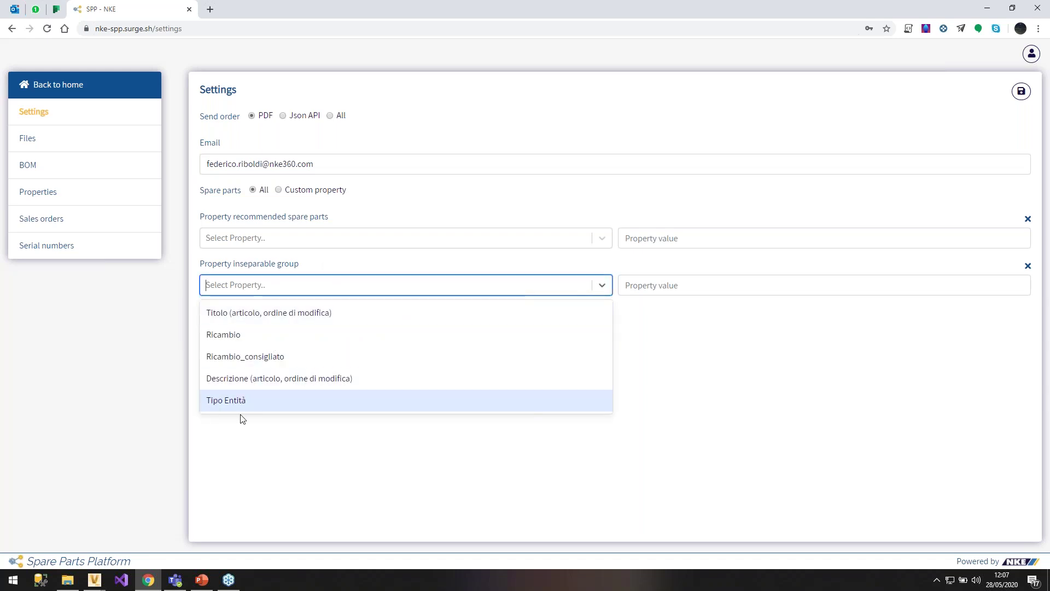
pyautogui.click(224, 403)
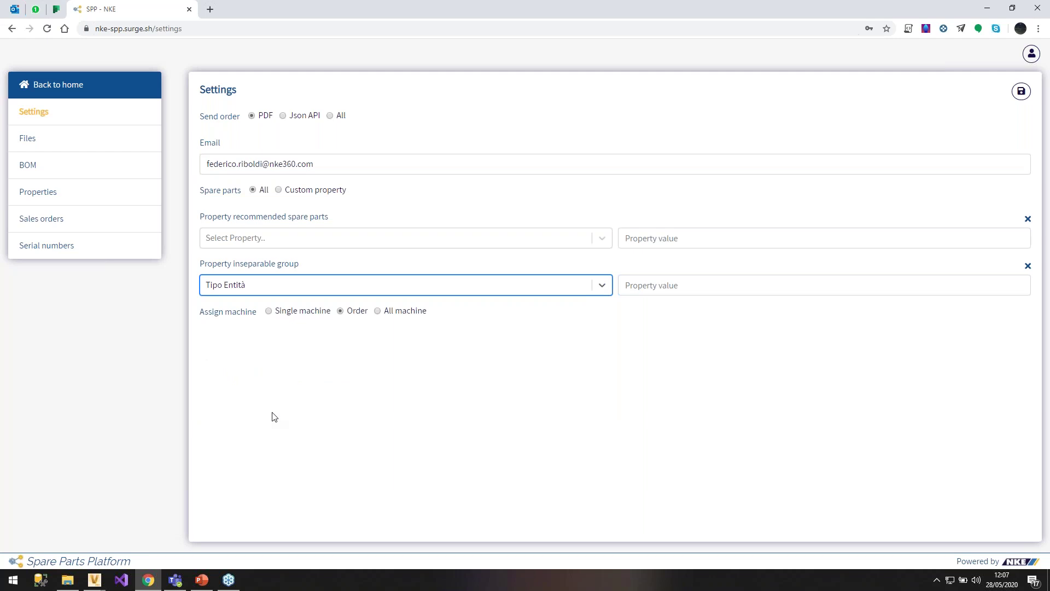
pyautogui.click(649, 285)
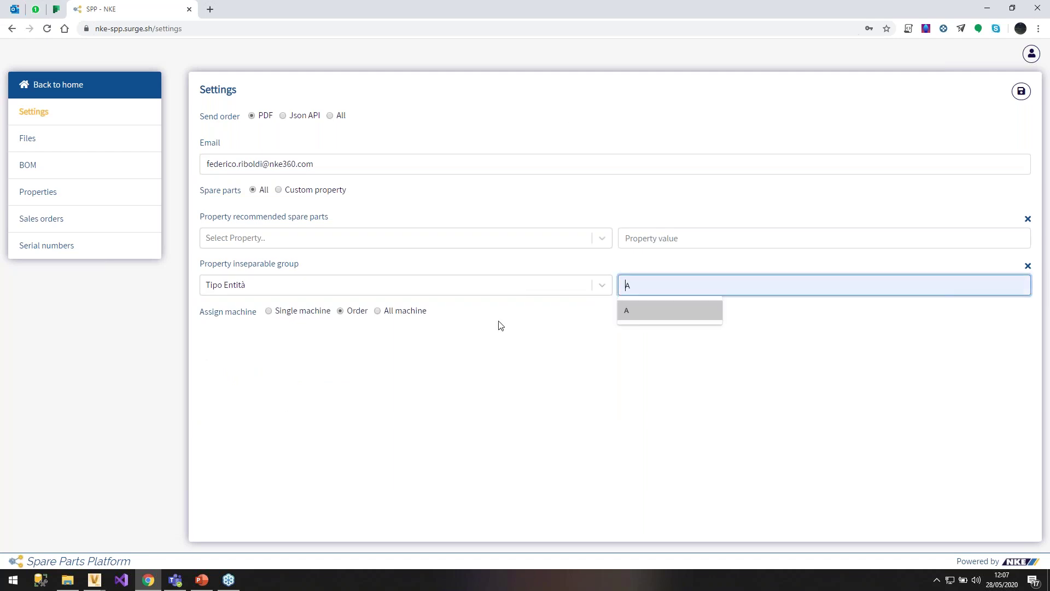
pyautogui.click(492, 369)
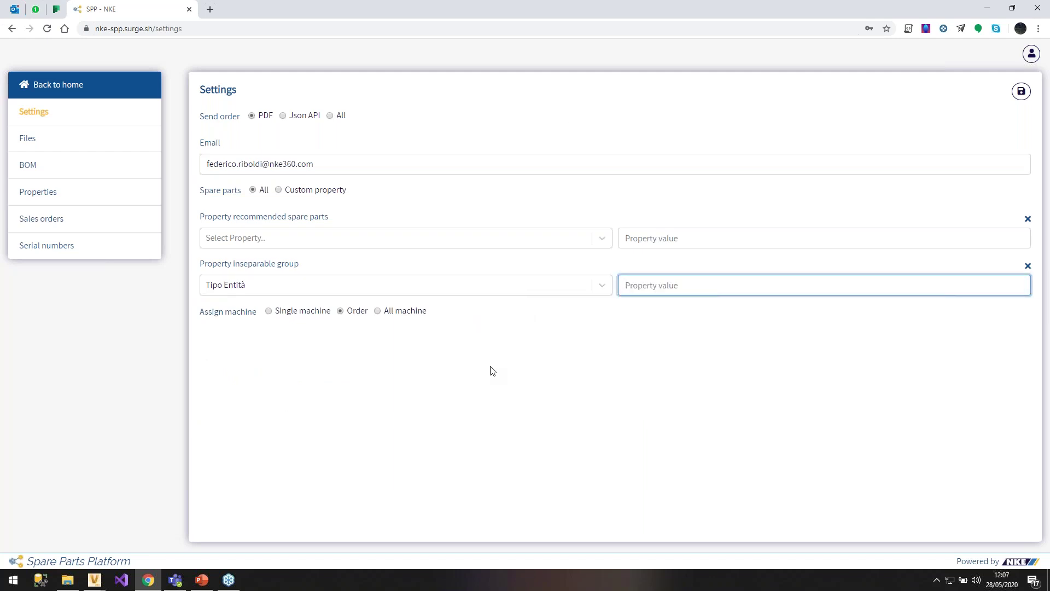
pyautogui.click(248, 291)
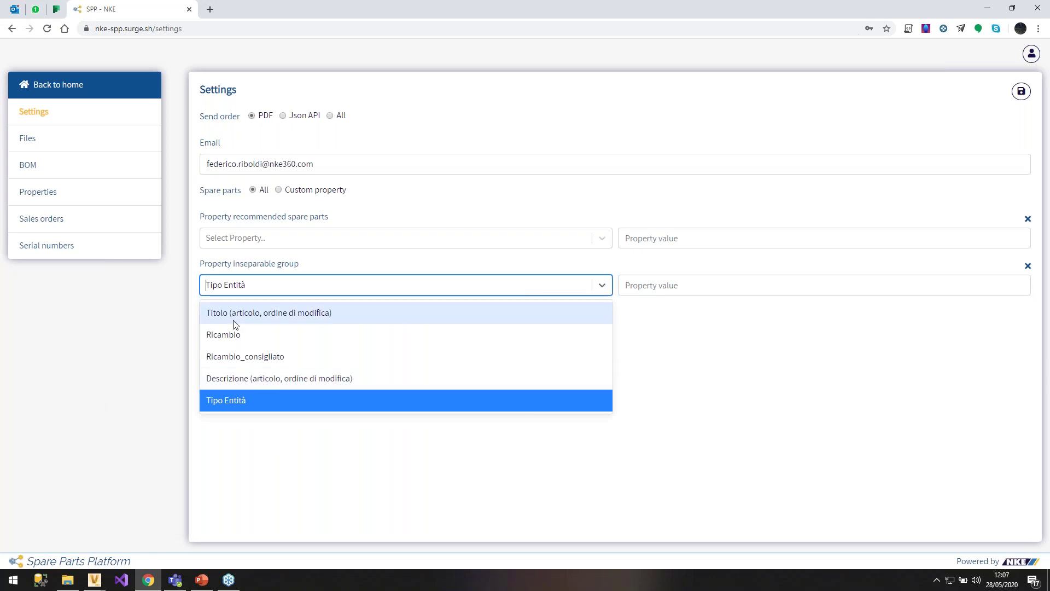
pyautogui.click(980, 261)
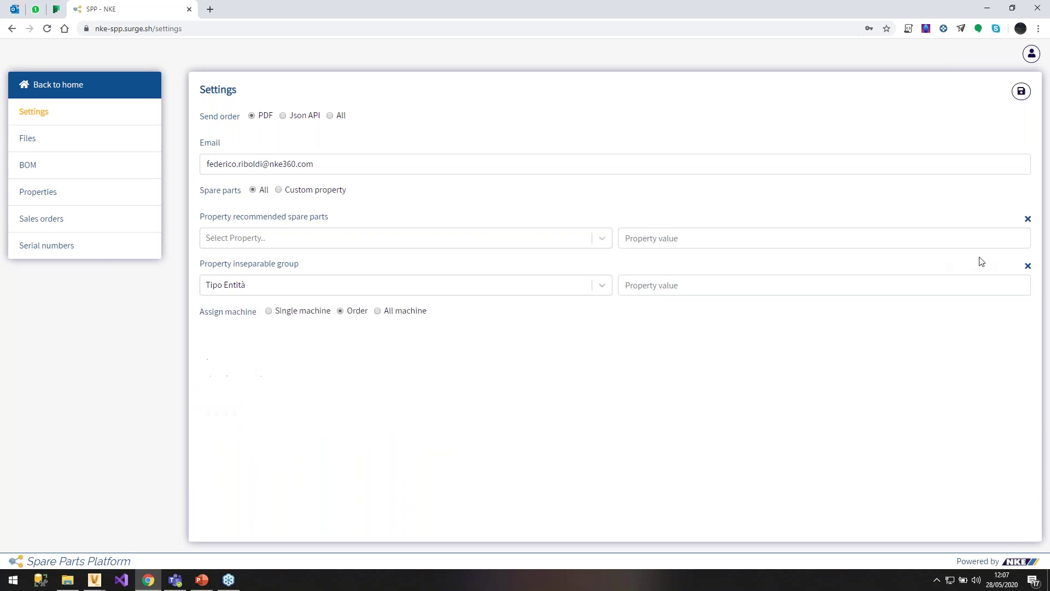
pyautogui.click(1027, 265)
# - Set the recommended spare parts property to Ricambio_consigliato with the value True
pyautogui.moveTo(201, 220); pyautogui.dragTo(343, 220)
pyautogui.click(266, 225)
pyautogui.click(354, 237)
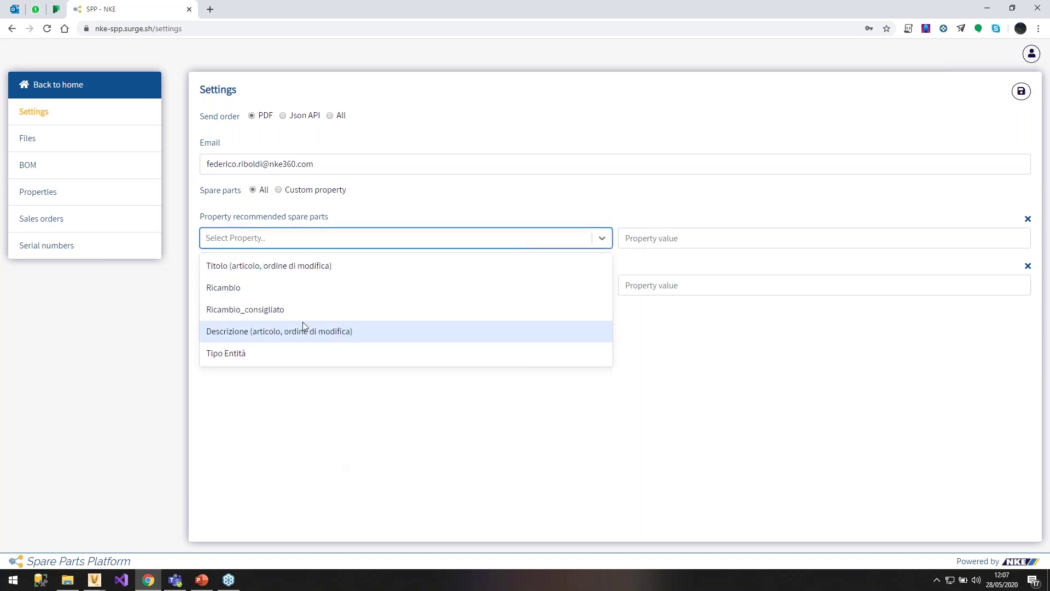
pyautogui.click(272, 312)
pyautogui.click(762, 238)
pyautogui.click(684, 282)
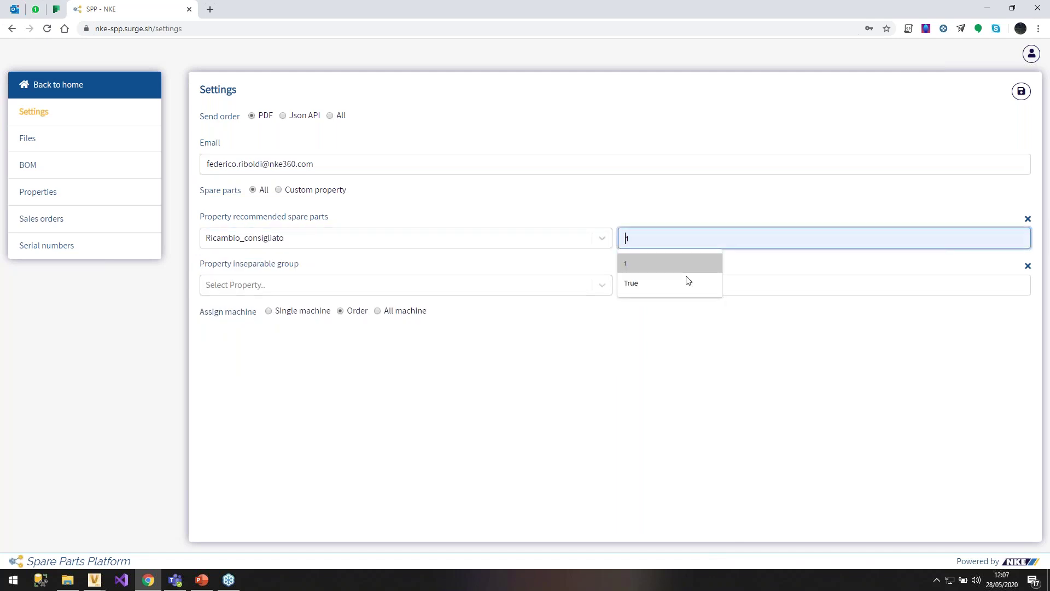
pyautogui.click(650, 212)
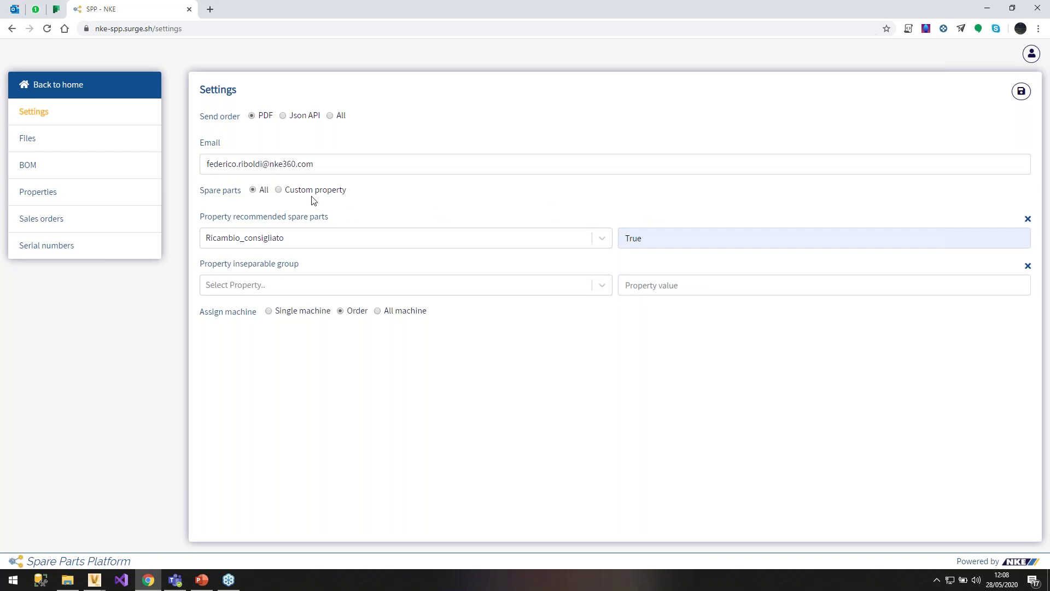
# - Switch the spare parts setting to Custom property and clear the recommended spare parts property
pyautogui.click(292, 192)
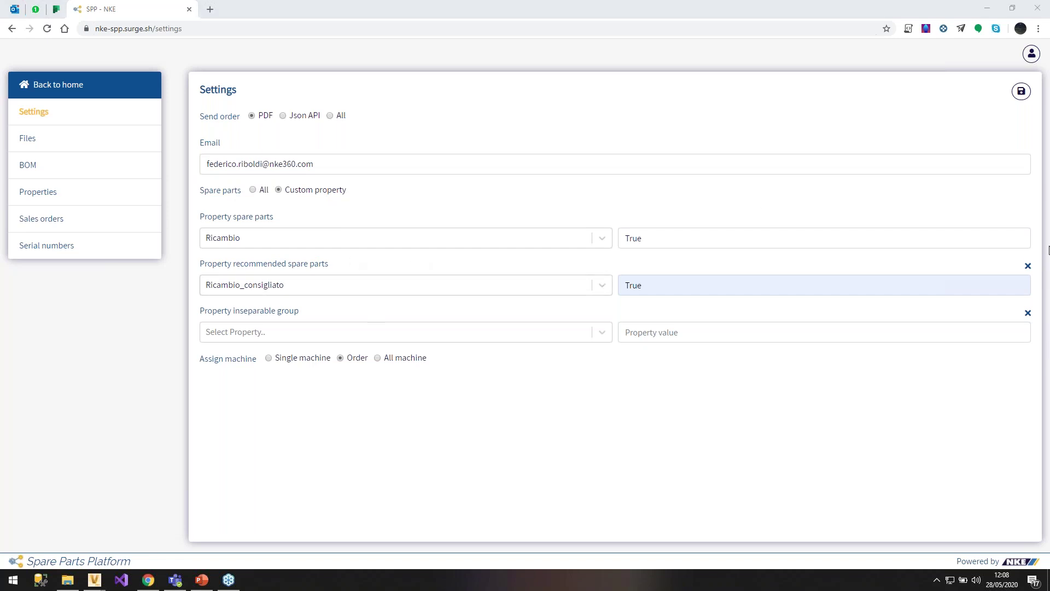
pyautogui.click(1027, 265)
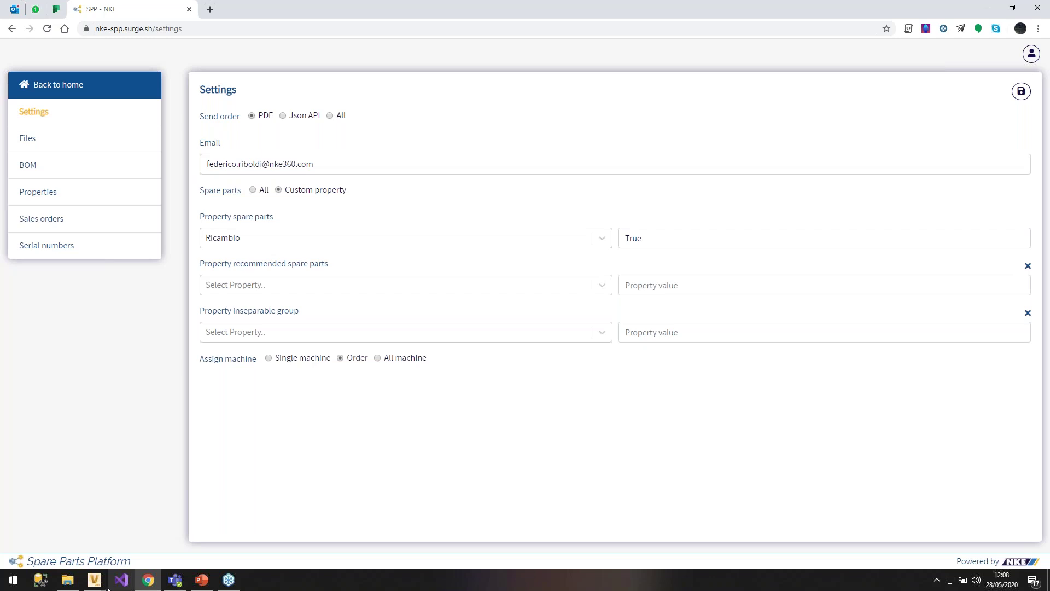
# - Check the Ricambio property of the weld machine item in Autodesk Vault, return to the platform and save the settings
pyautogui.moveTo(94, 580)
pyautogui.click(80, 545)
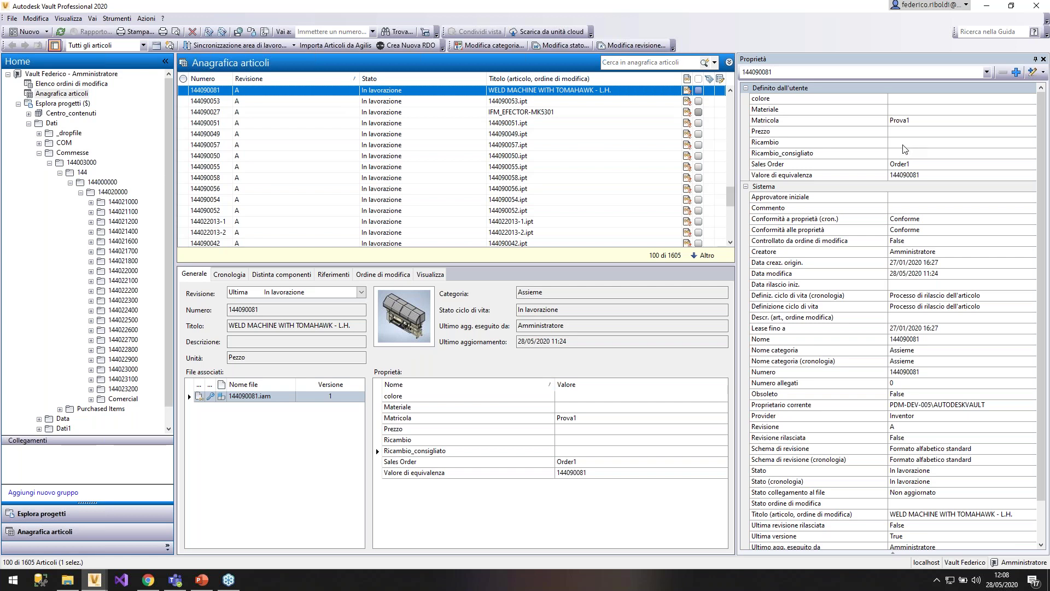
pyautogui.click(984, 7)
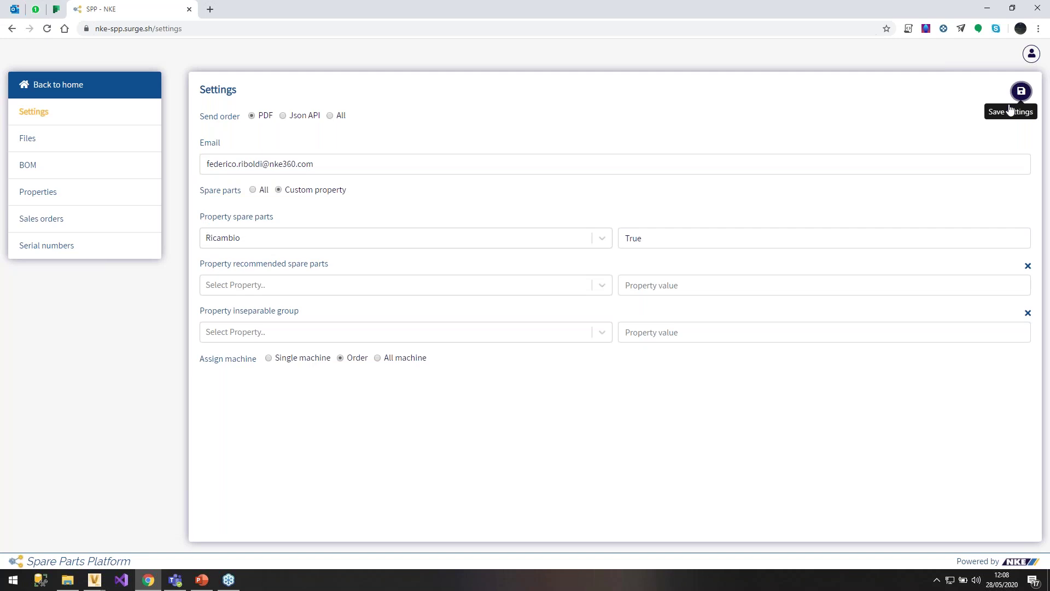
pyautogui.click(1020, 92)
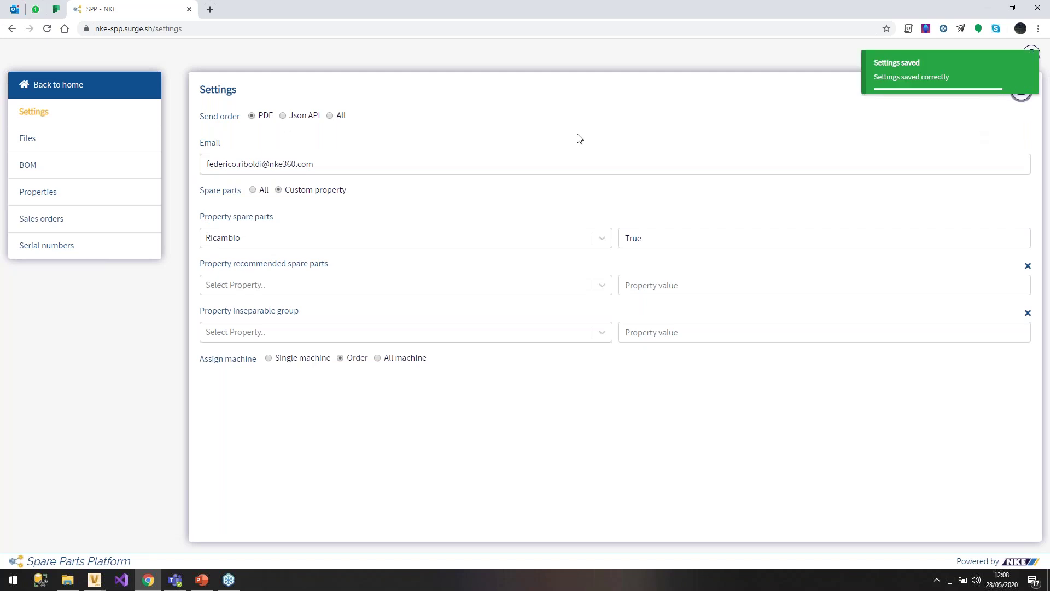
# - Return to the home page, select the sales order containing serial number MAT1K2 and open that machine in the 3D viewer
pyautogui.click(71, 83)
pyautogui.click(387, 191)
pyautogui.click(322, 224)
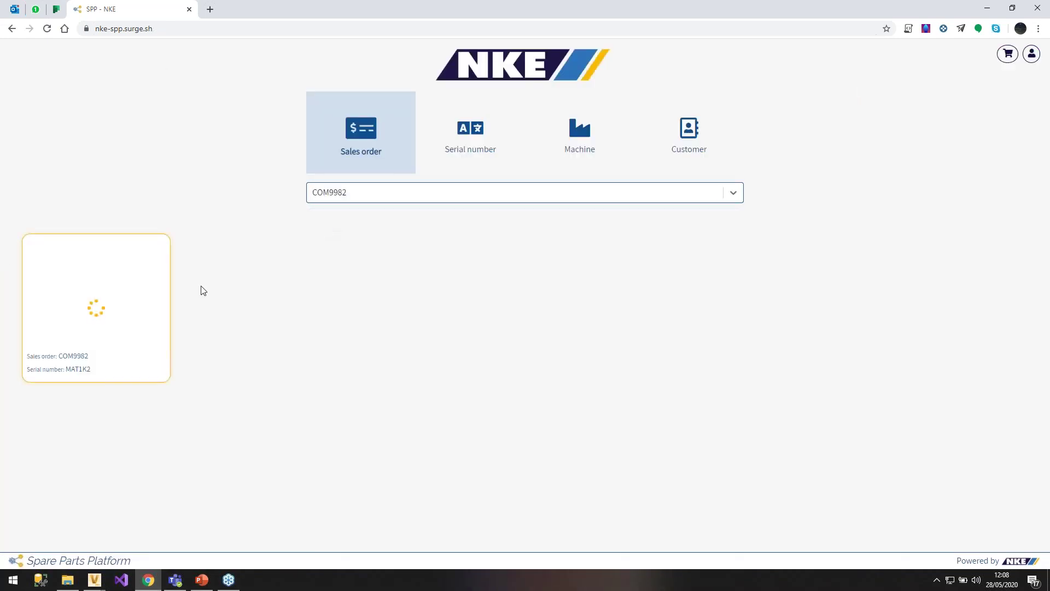
pyautogui.click(111, 293)
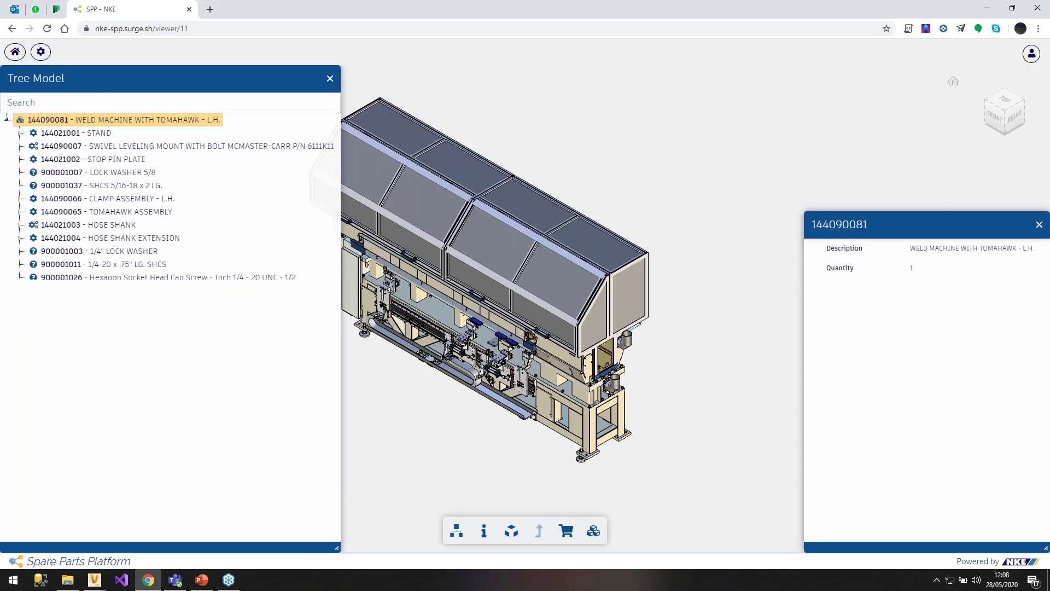
# - Highlight the weld machine's spare parts in the 3D model, compare them with the full machine and inspect them from the front
pyautogui.moveTo(637, 247); pyautogui.dragTo(633, 415)
pyautogui.click(593, 531)
pyautogui.moveTo(787, 316); pyautogui.dragTo(694, 310)
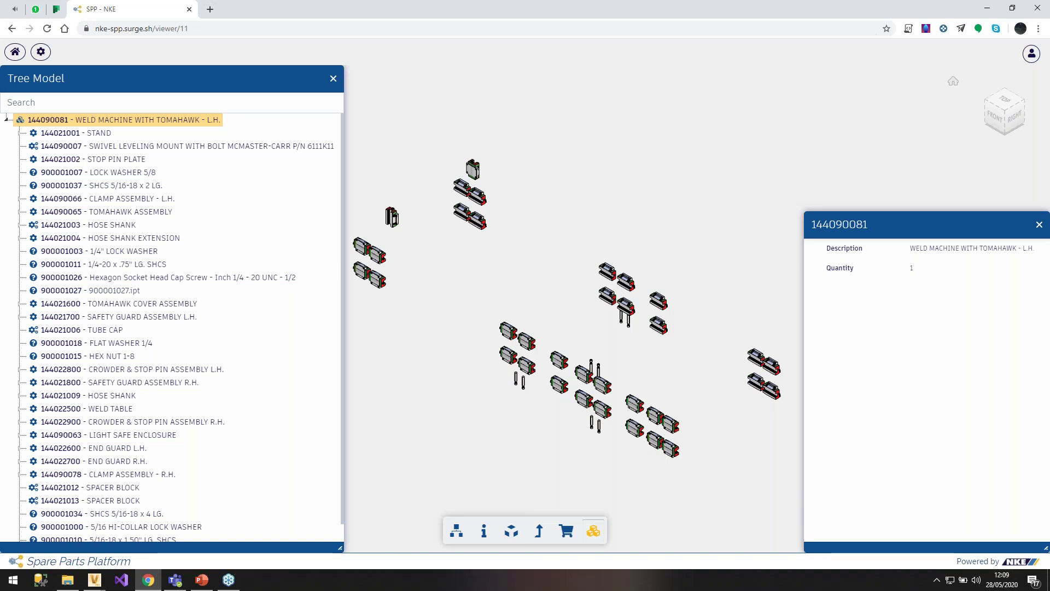
pyautogui.click(591, 532)
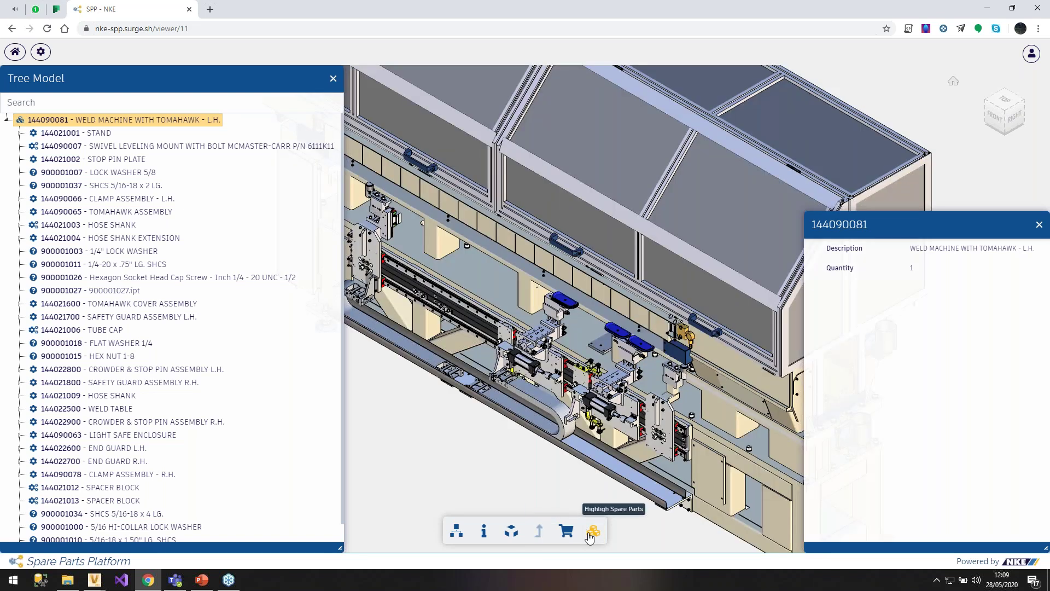
pyautogui.click(591, 532)
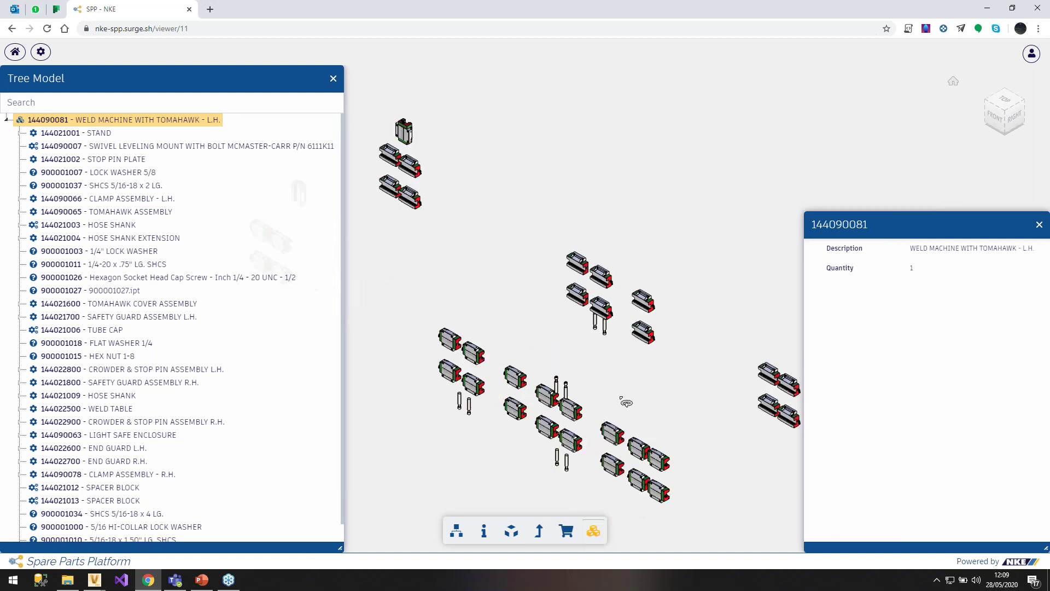
pyautogui.scroll(5, 624, 408)
pyautogui.moveTo(543, 408); pyautogui.dragTo(674, 391)
pyautogui.moveTo(487, 242); pyautogui.dragTo(546, 289)
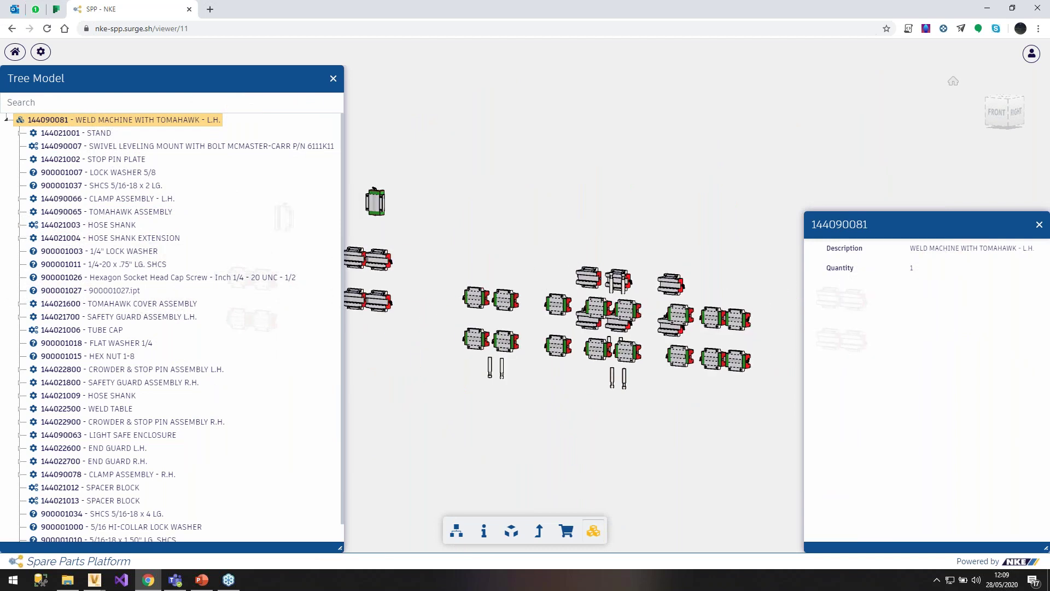
# - Add the HIWIN bearing block 144090023 to the cart and review the cart before returning to the model viewer
pyautogui.click(710, 361)
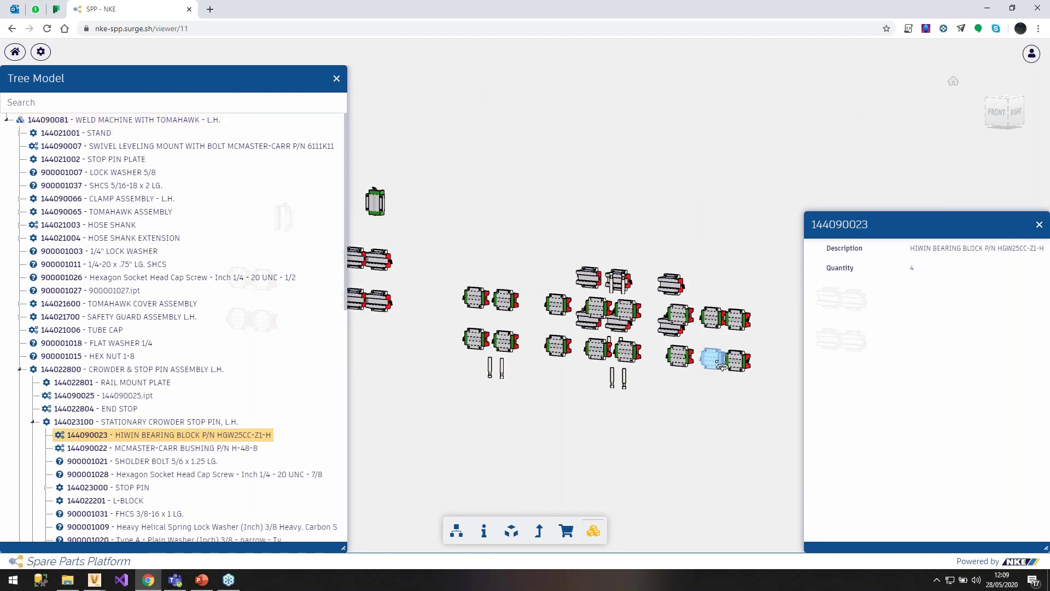
pyautogui.rightClick(711, 361)
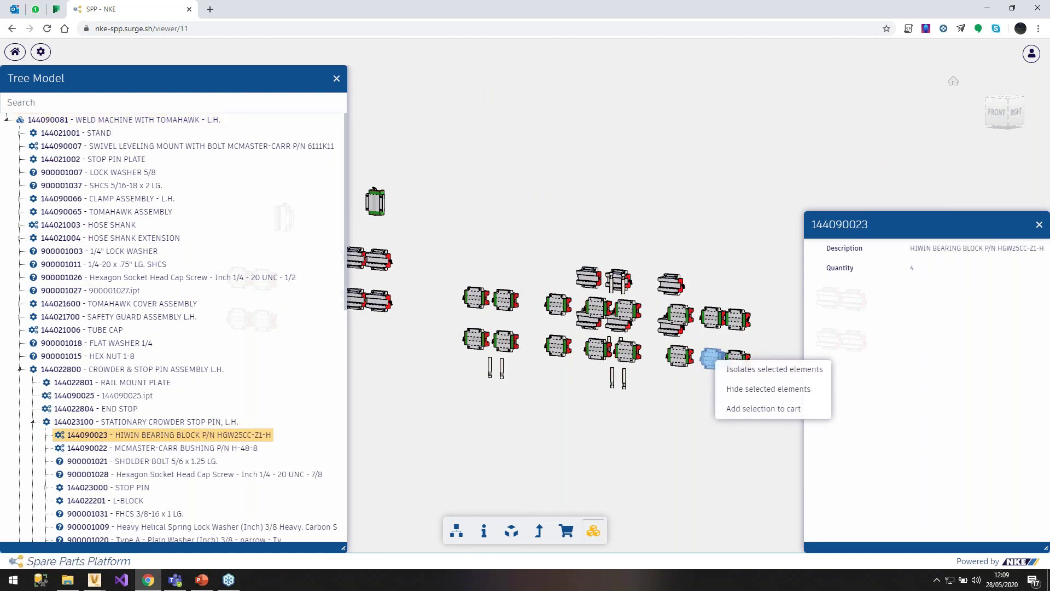
pyautogui.click(738, 409)
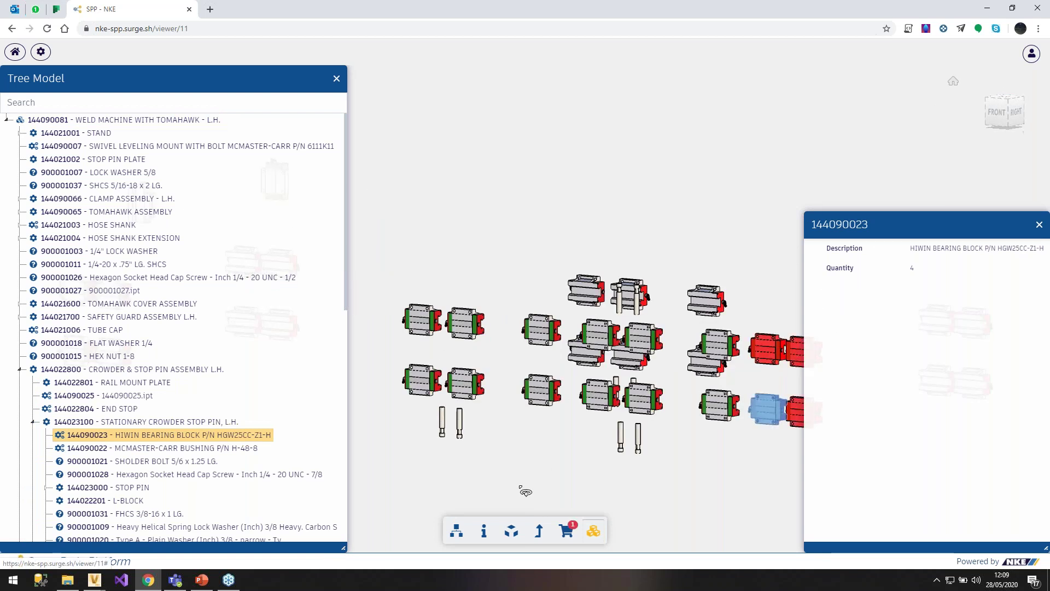
pyautogui.click(567, 530)
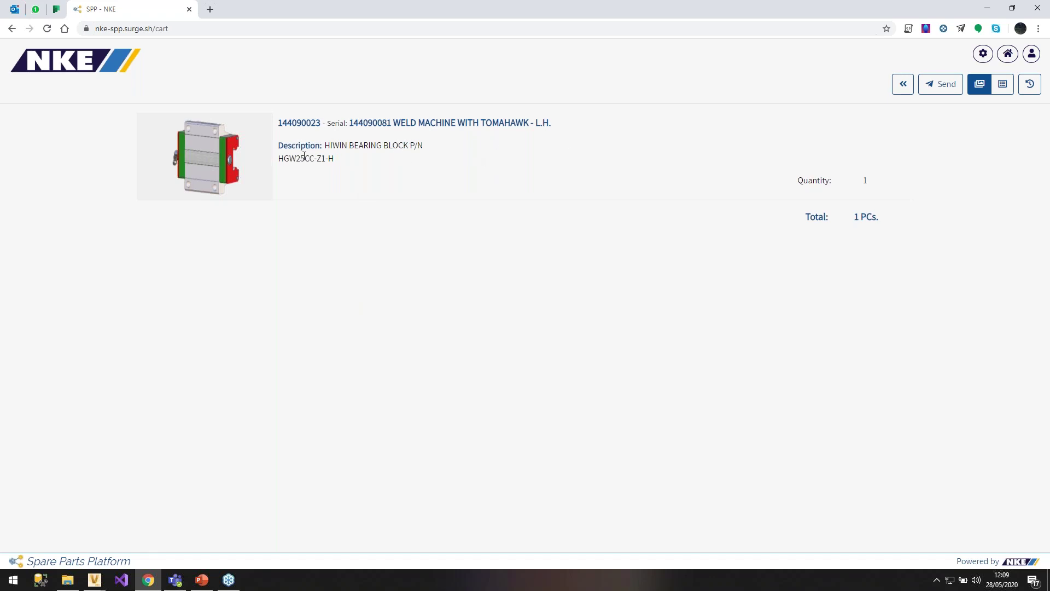
pyautogui.click(903, 84)
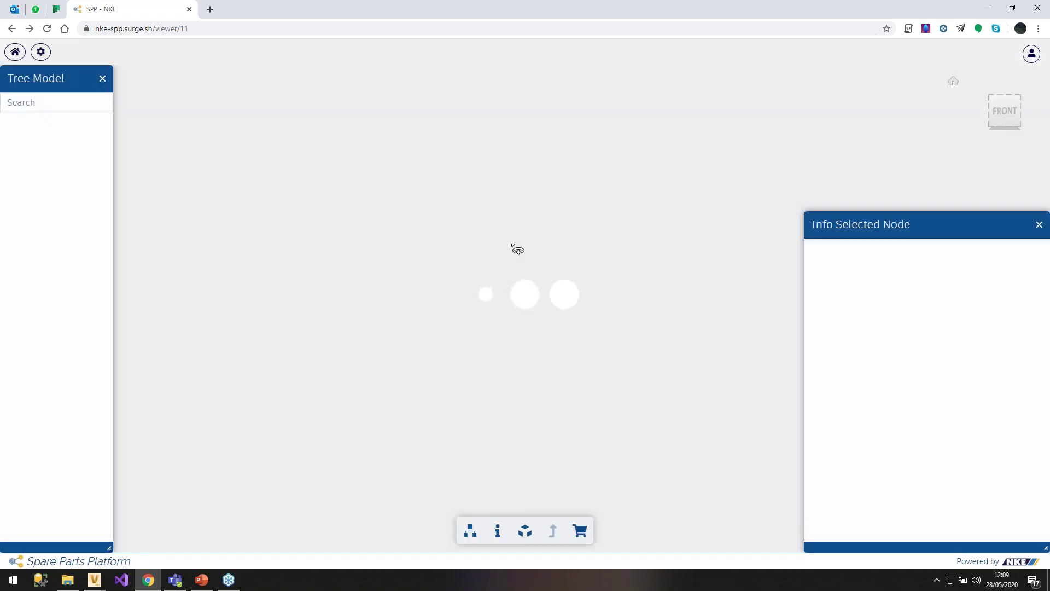